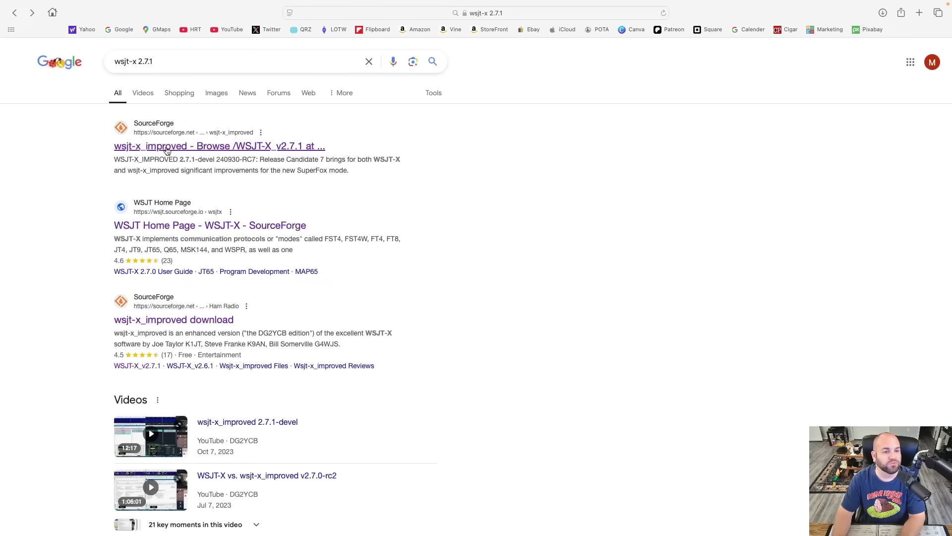
Open the wsjt-x_improved v2.7.1 files page on SourceForge from the search results and review the available downloads.
left_click(166, 151)
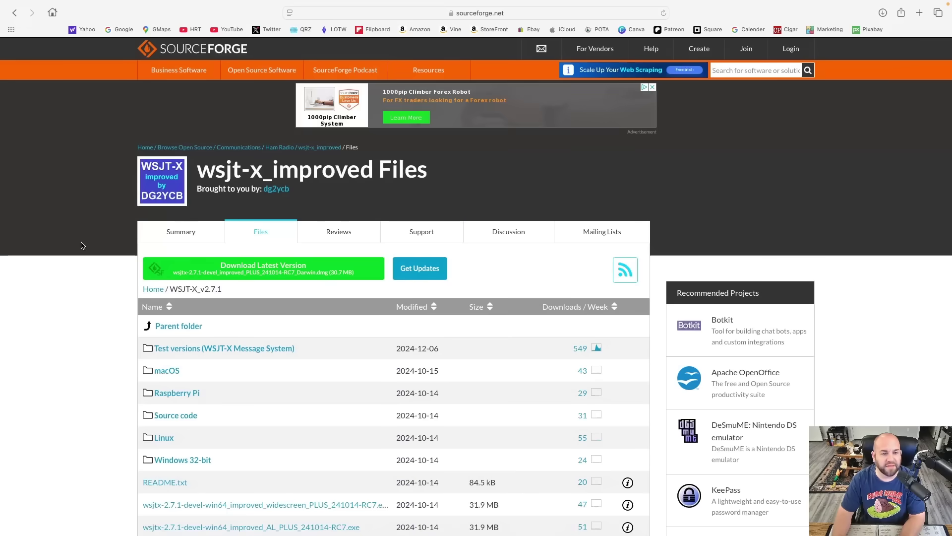
scroll(85, 287, "down", 3)
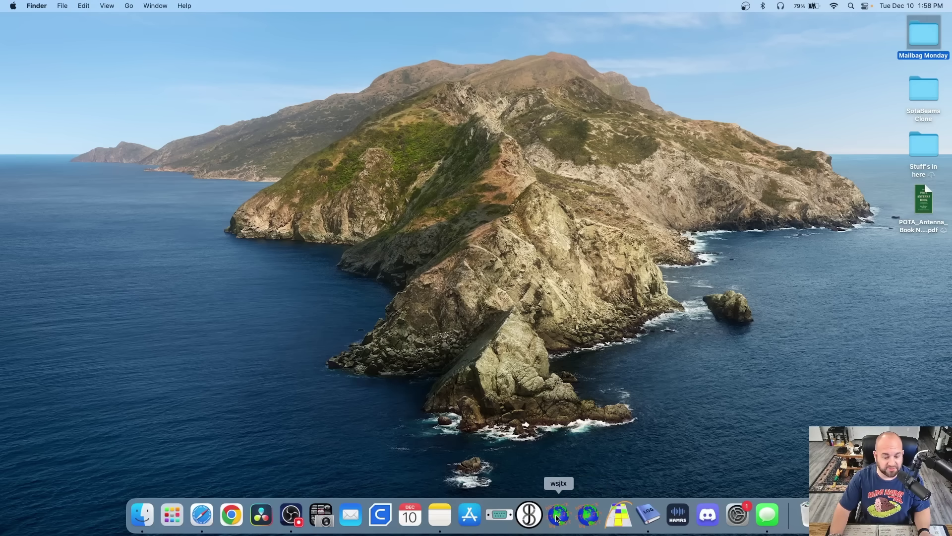
Switch to WSJT-X Improved and apply the filter that hides stations from North America.
left_click(588, 517)
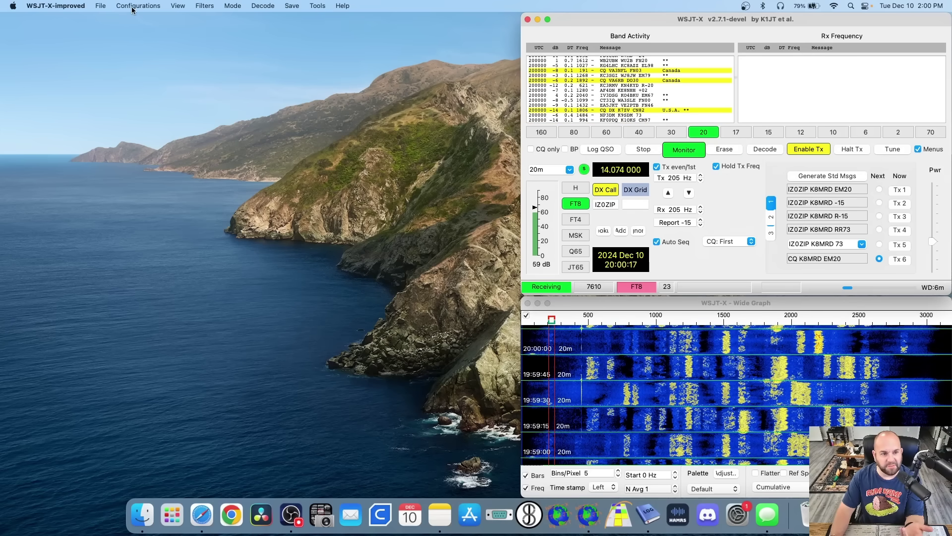
left_click(202, 6)
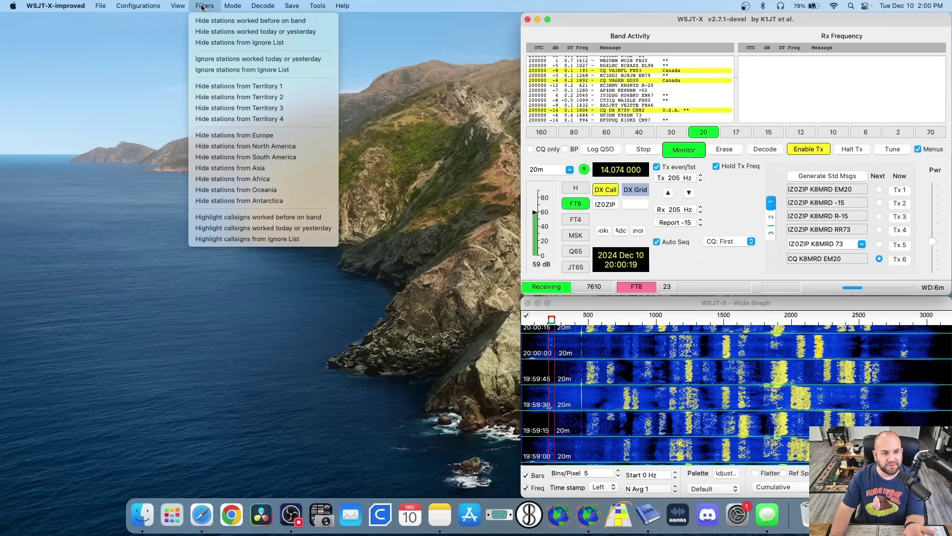
left_click(248, 148)
left_click(205, 5)
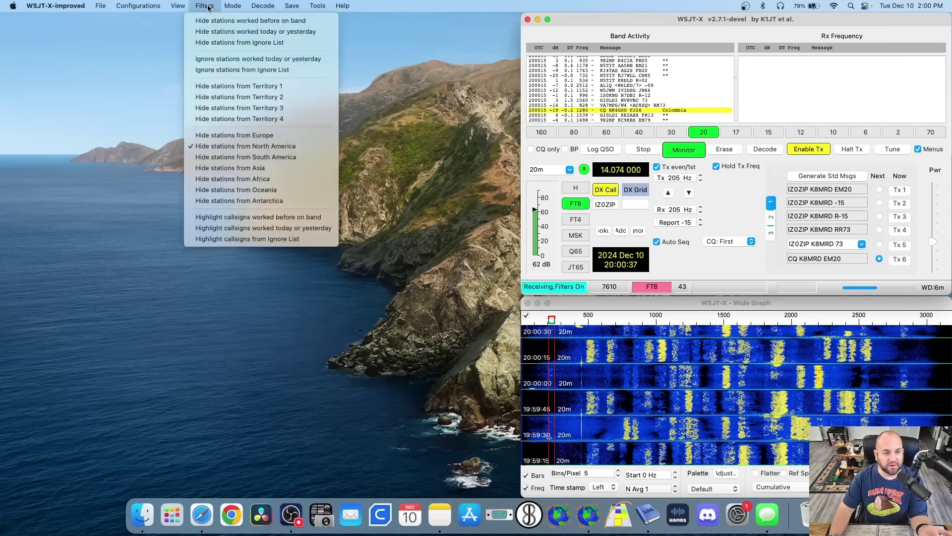
left_click(721, 209)
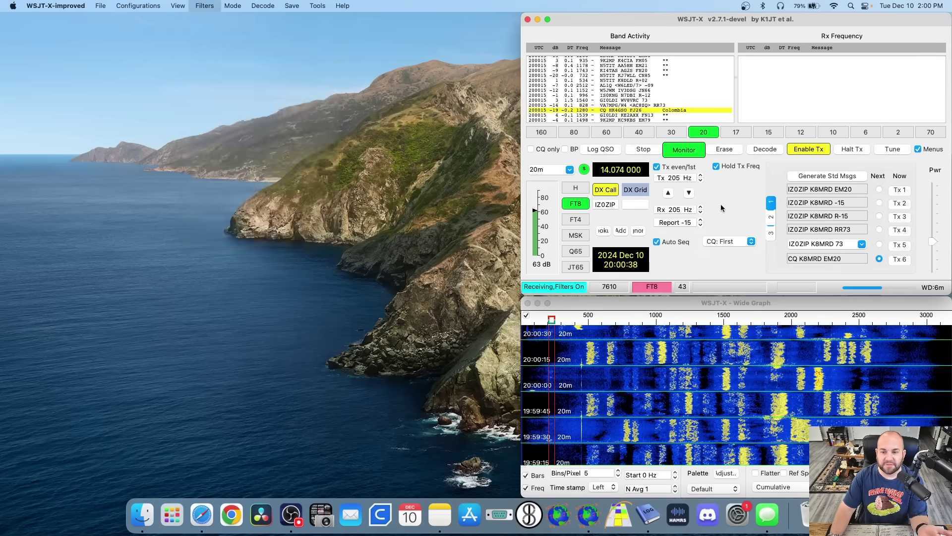
Bypass the filters with the BP option, check the North America filter setting, and turn BP off again.
left_click(566, 149)
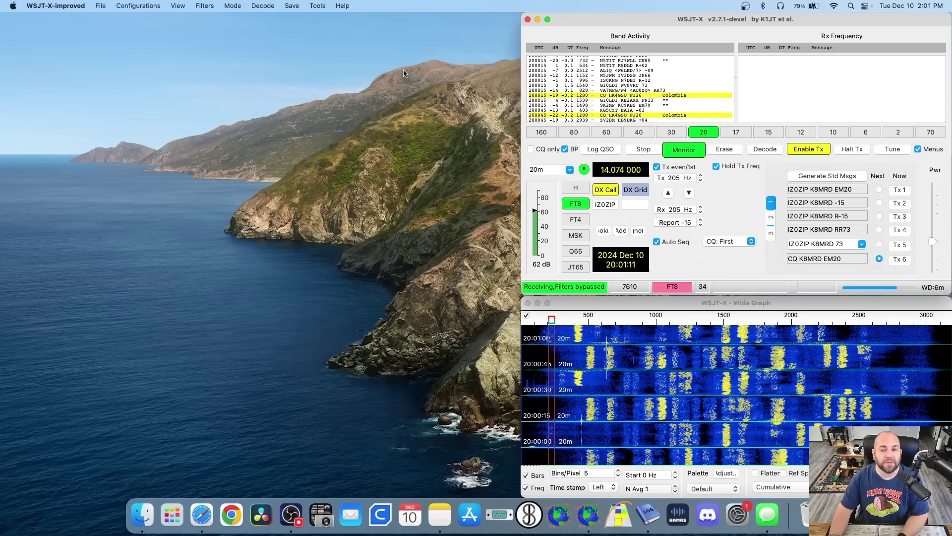
left_click(205, 5)
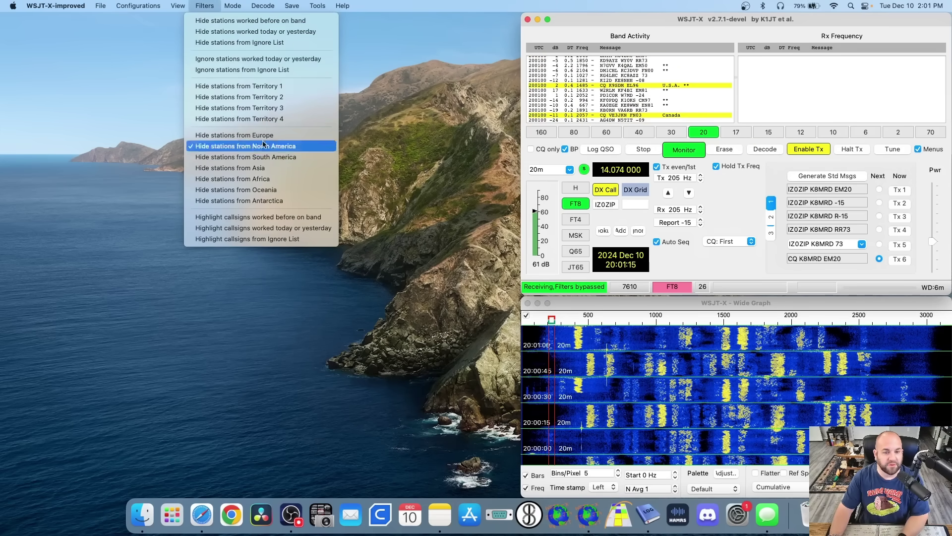
left_click(553, 148)
left_click(566, 150)
Turn off the filter that hides stations from North America.
left_click(208, 6)
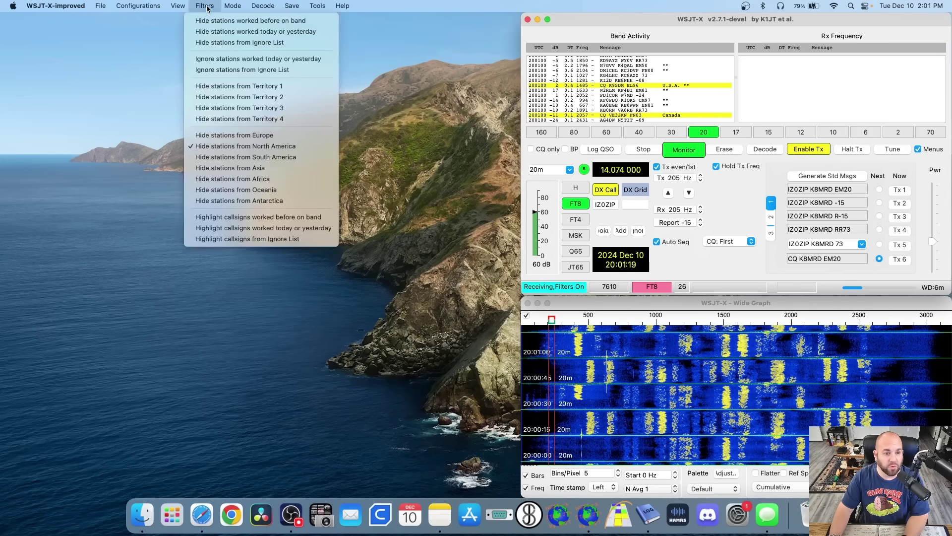
left_click(220, 147)
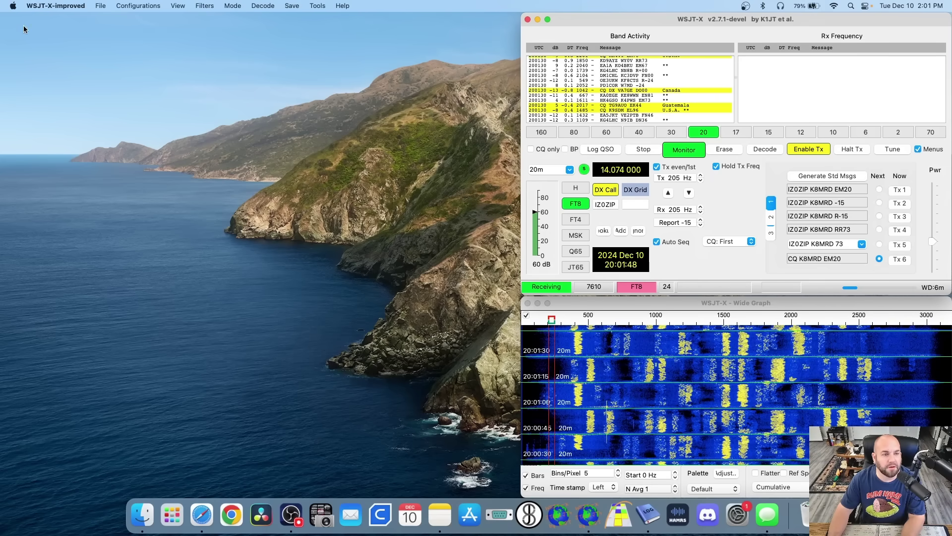
Try the band buttons by switching through 17, 30, 40, 60, 20, 15, 12, 10 and 30 m, ending on 40 m.
left_click(178, 6)
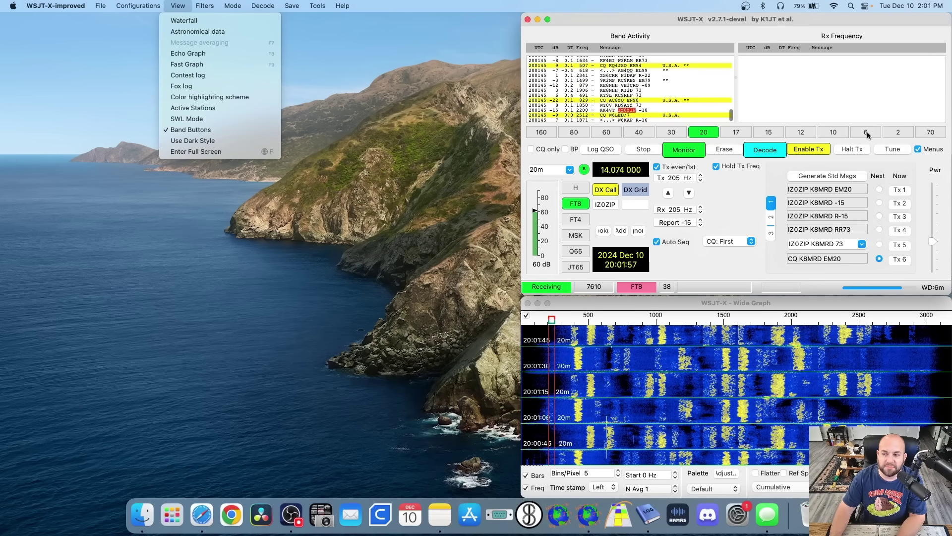
left_click(739, 193)
left_click(736, 132)
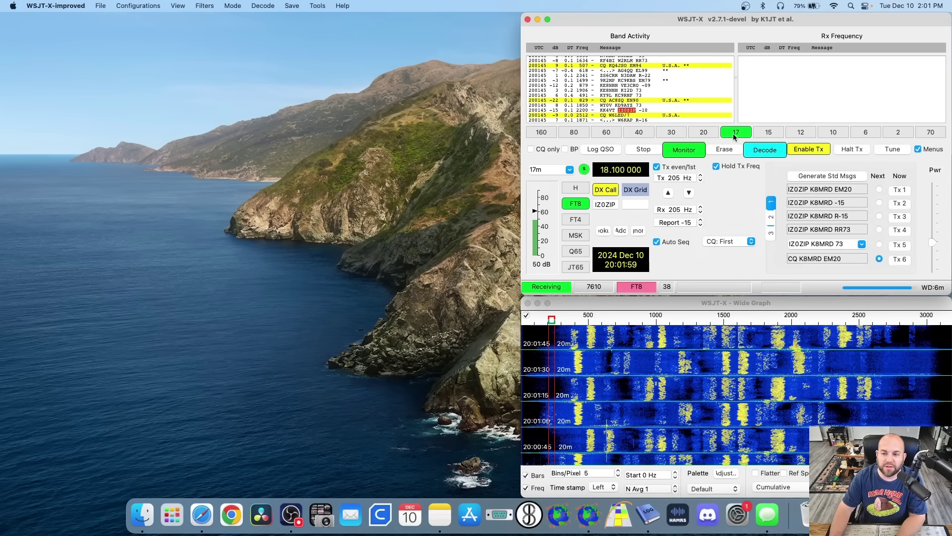
left_click(680, 133)
left_click(626, 133)
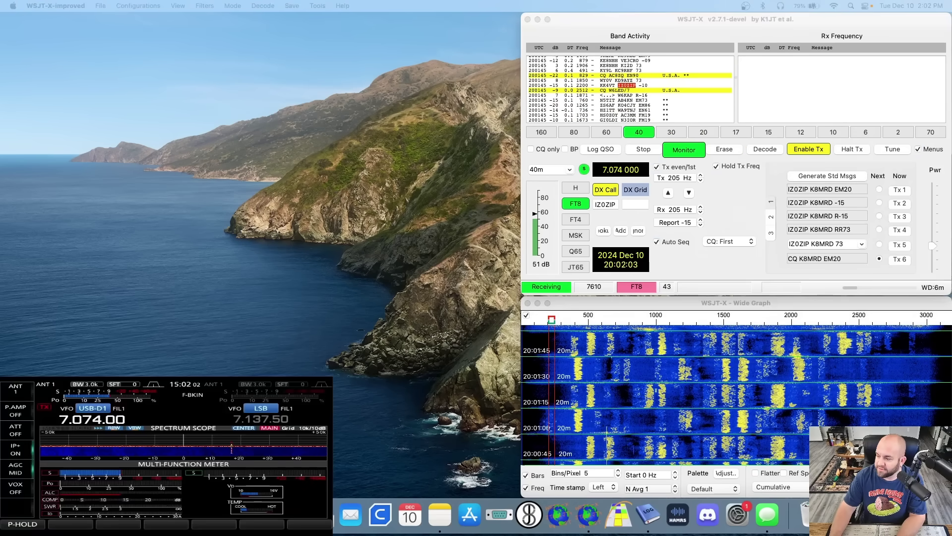
left_click(608, 133)
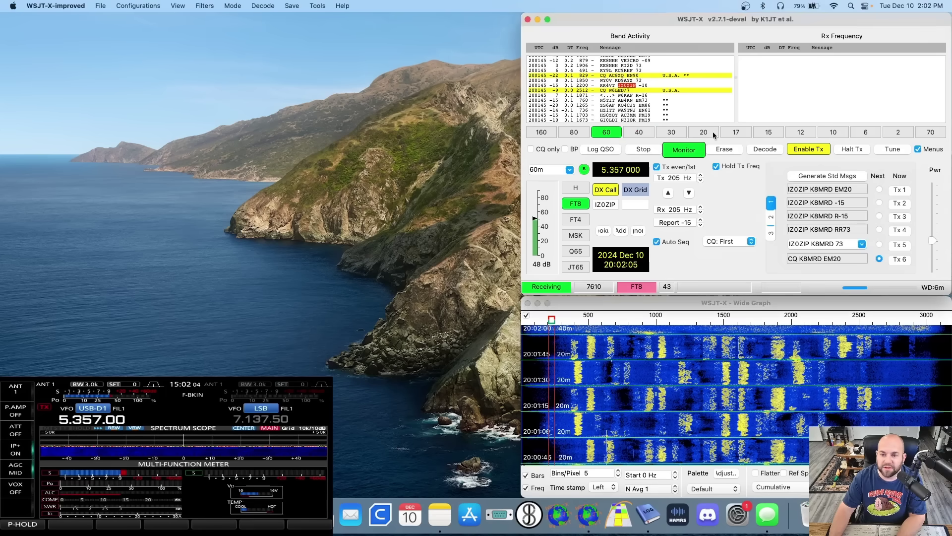
left_click(704, 133)
left_click(768, 133)
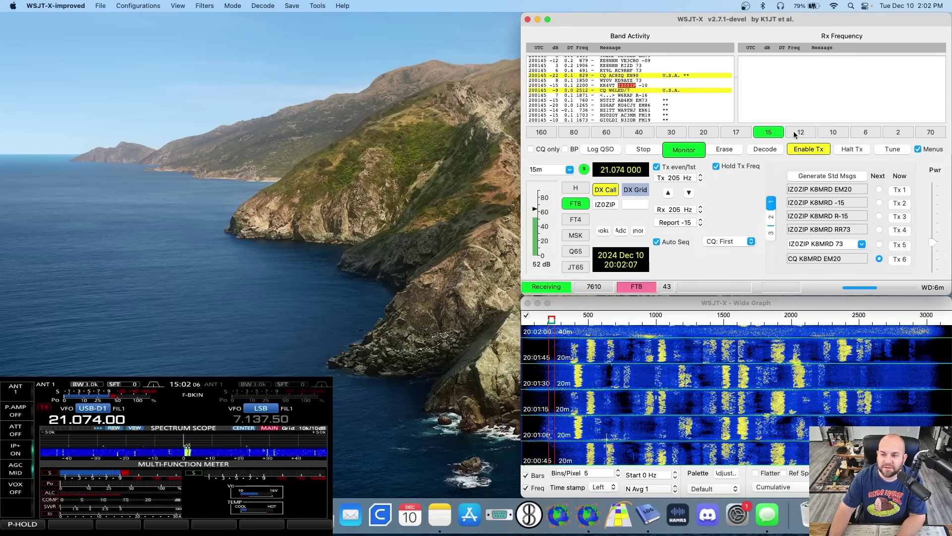
left_click(800, 133)
left_click(827, 134)
left_click(671, 134)
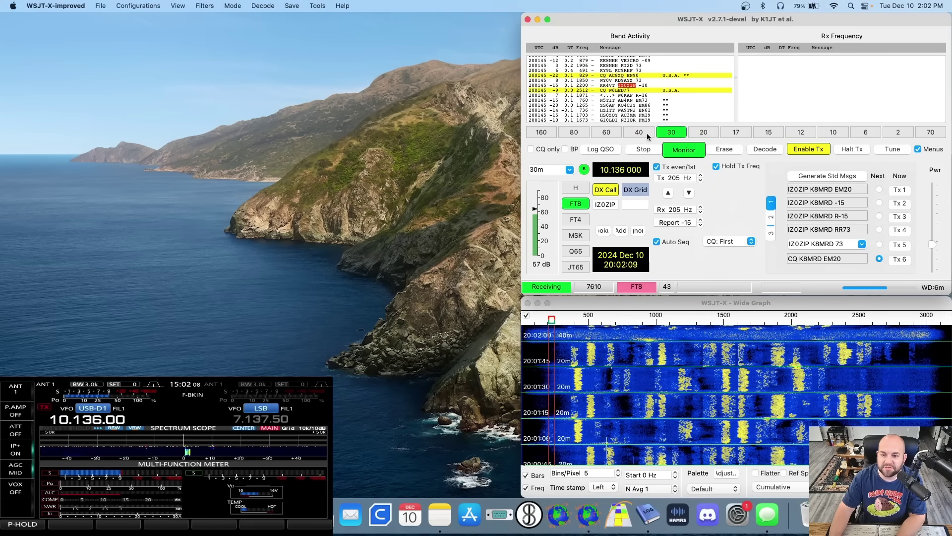
left_click(639, 133)
left_click(570, 169)
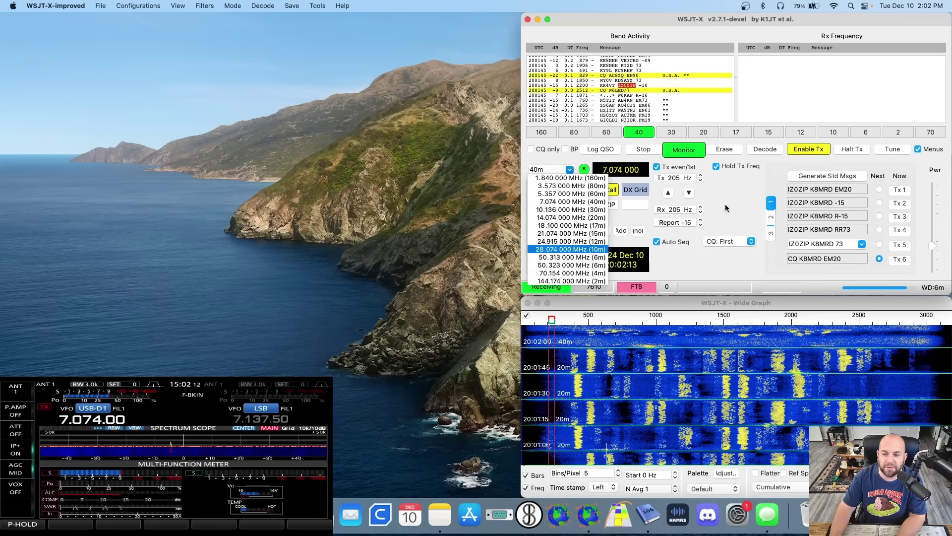
key("Escape")
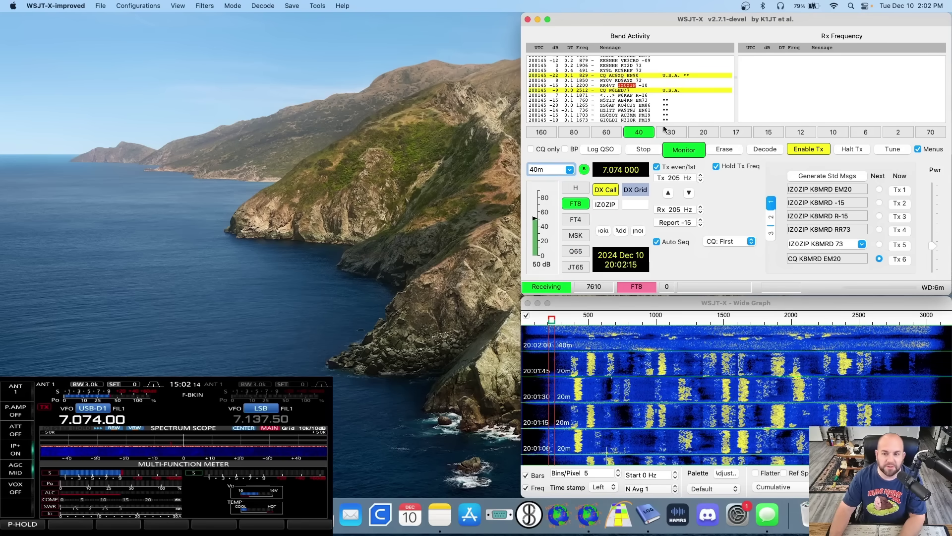
Hide the row of band buttons in the main window and show it again.
left_click(177, 6)
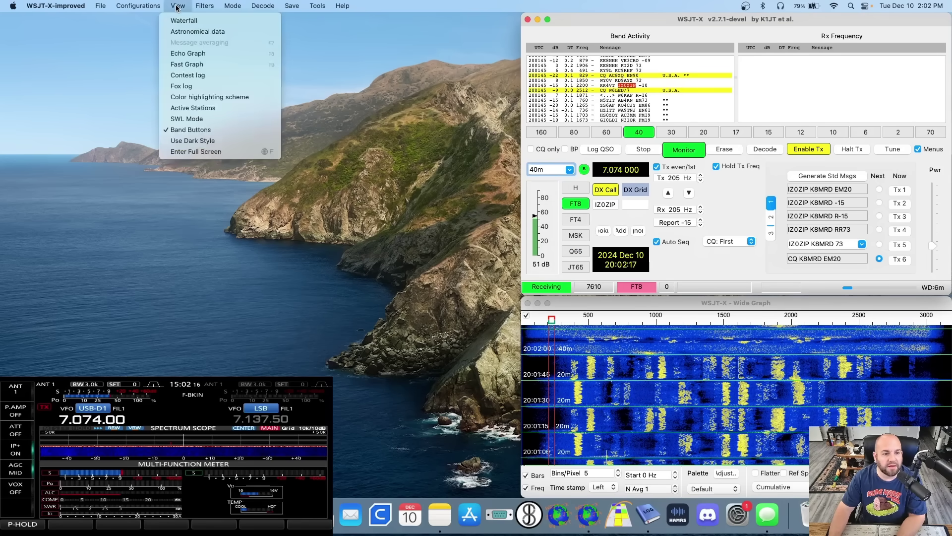
left_click(197, 130)
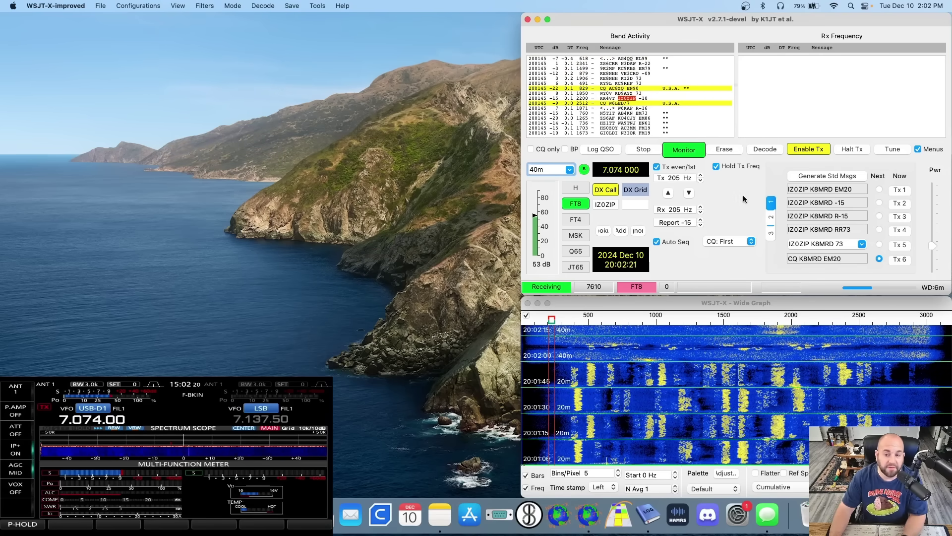
left_click(177, 6)
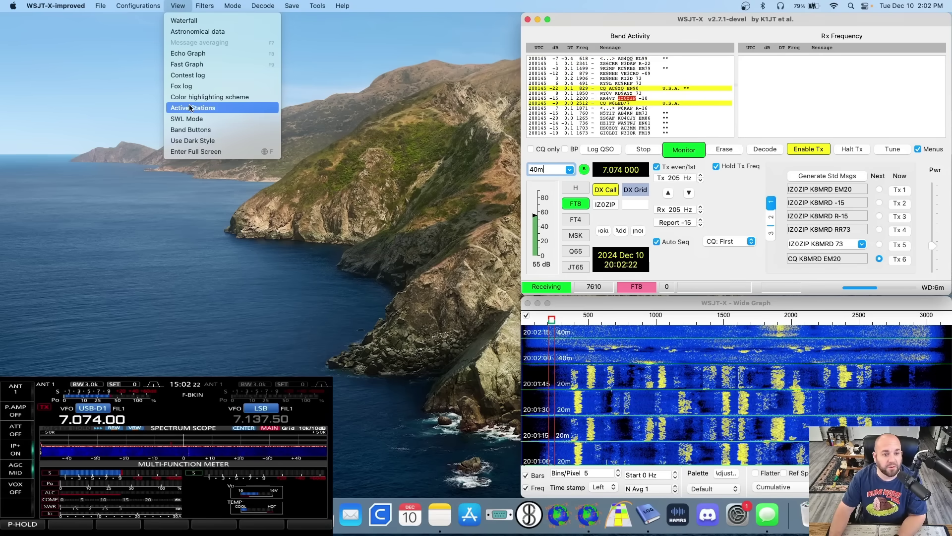
left_click(191, 129)
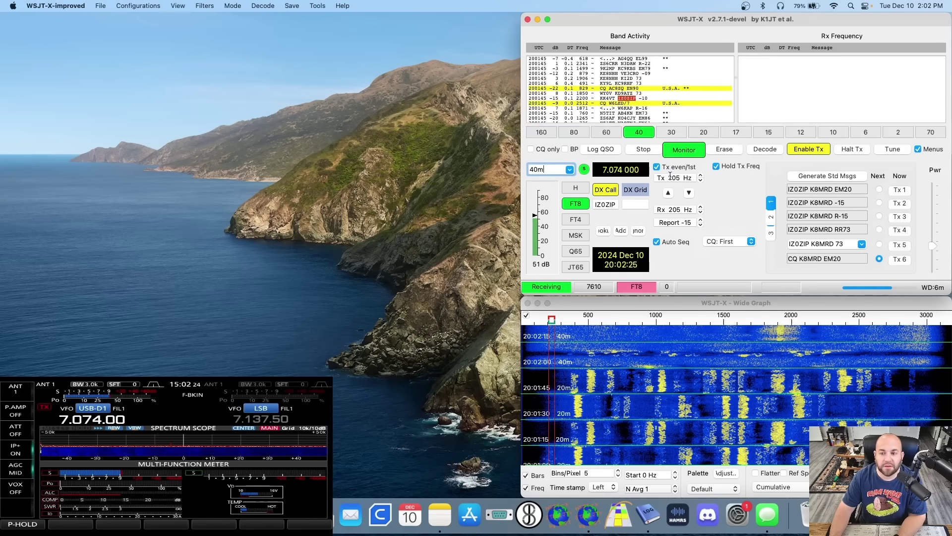
Turn on the dark style for the interface and return to the light style.
left_click(177, 7)
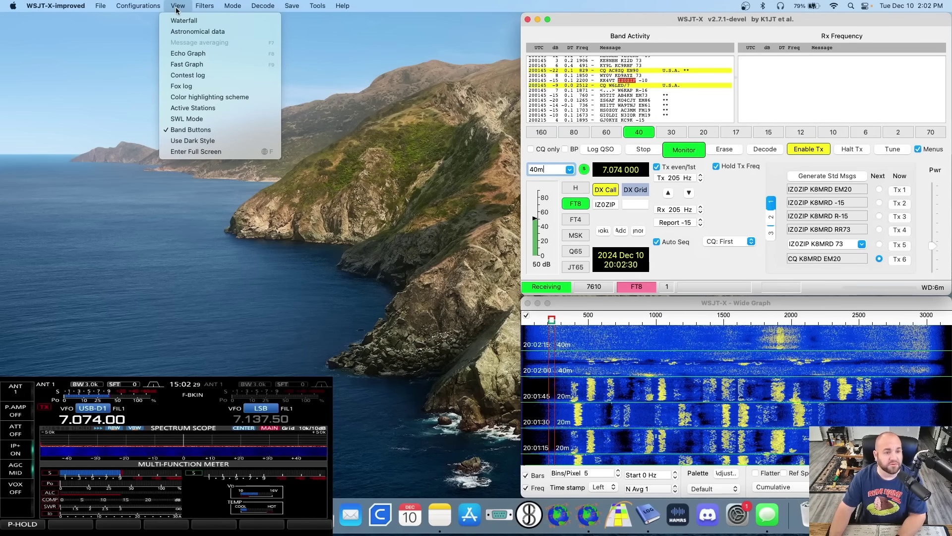
left_click(236, 141)
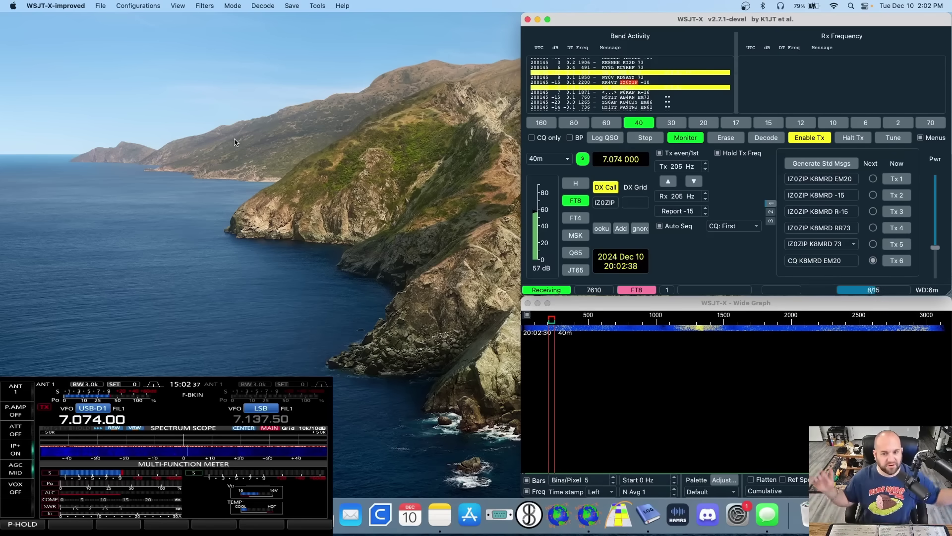
left_click(178, 6)
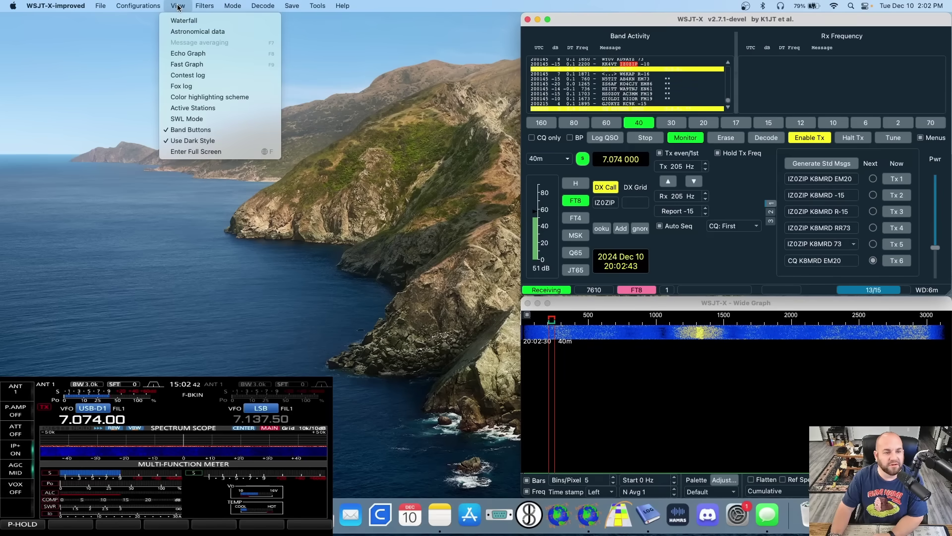
left_click(200, 141)
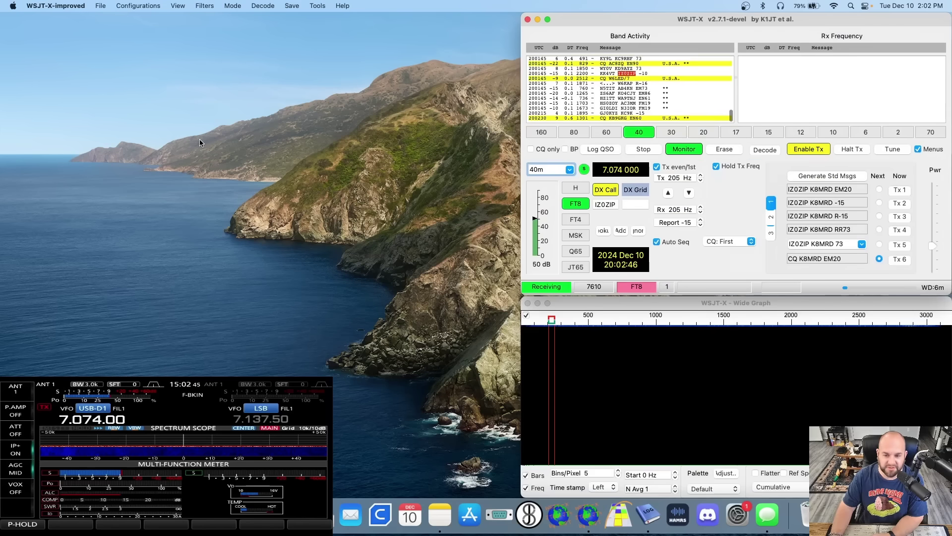
Change the operating band to 20 m and move the Wide Graph window down, away from the main window.
left_click(703, 132)
left_click_drag(639, 305, 641, 344)
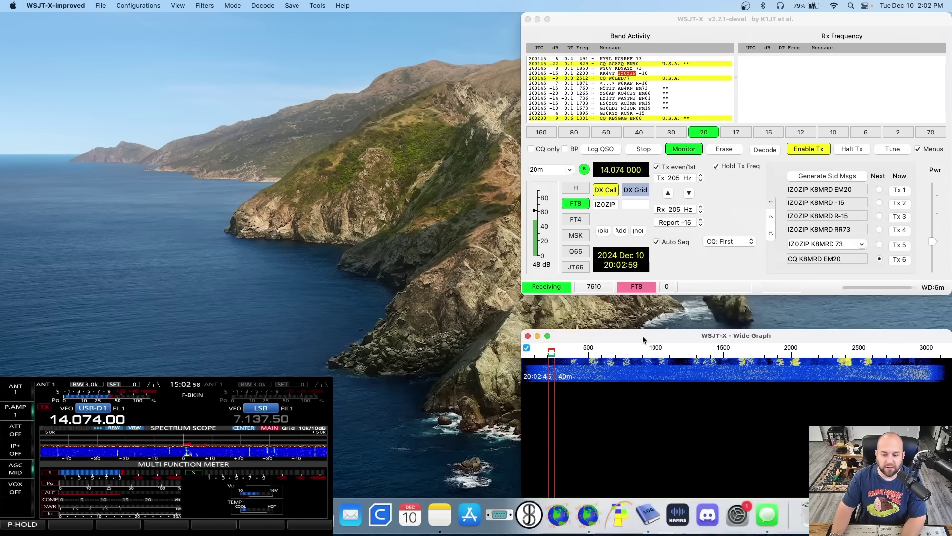
Bring up GridTracker and move the Wide Graph window further down to uncover the Call Roster.
left_click(614, 523)
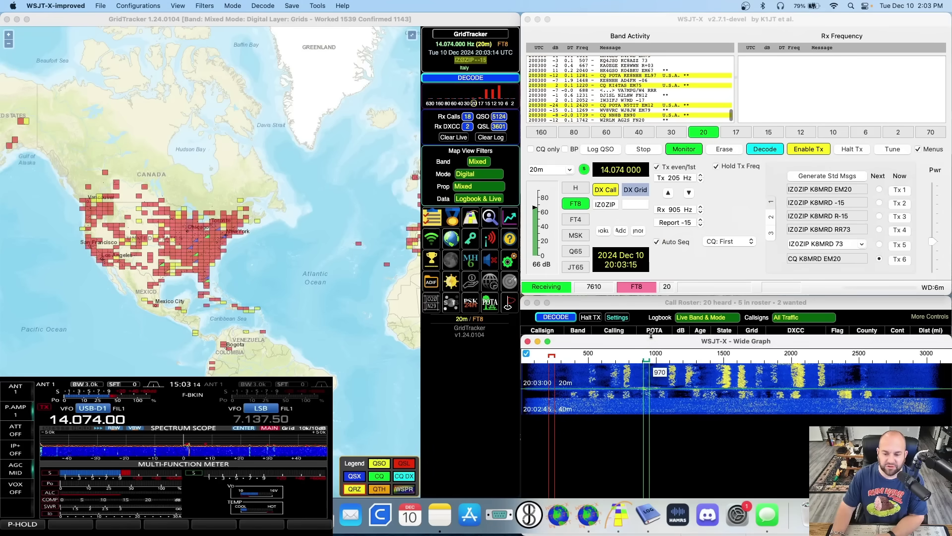
left_click_drag(651, 336, 652, 366)
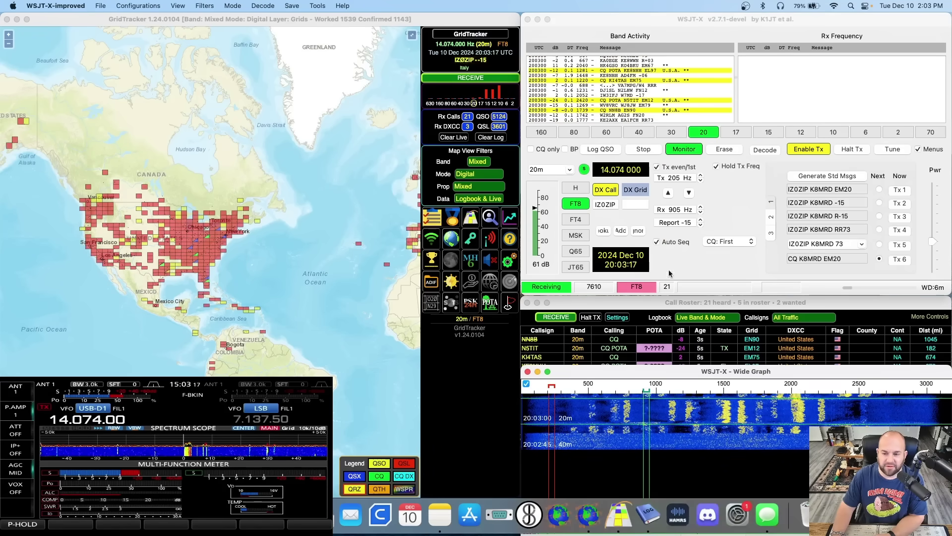
Widen the main WSJT-X window to reveal the full callsign controls and look up the current DX callsign on QRZ.
left_click(708, 188)
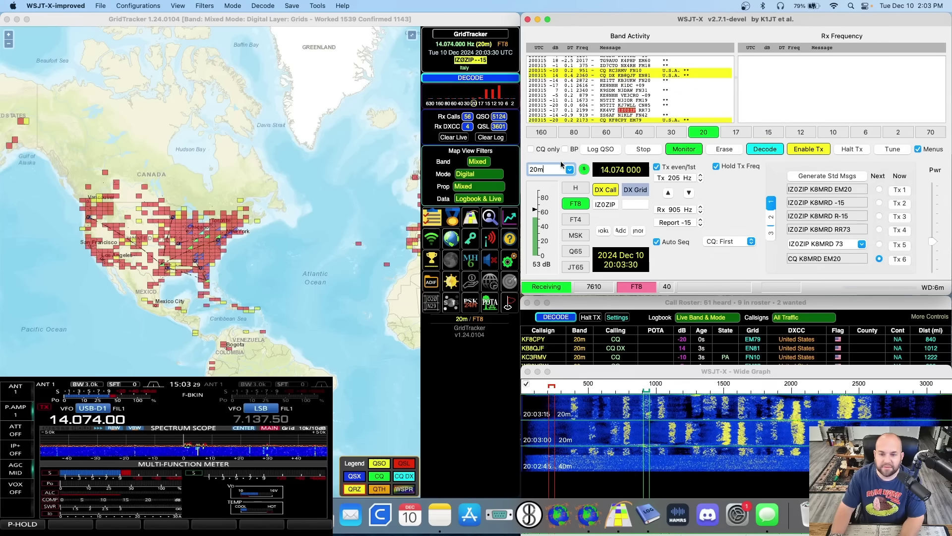
left_click_drag(521, 161, 420, 161)
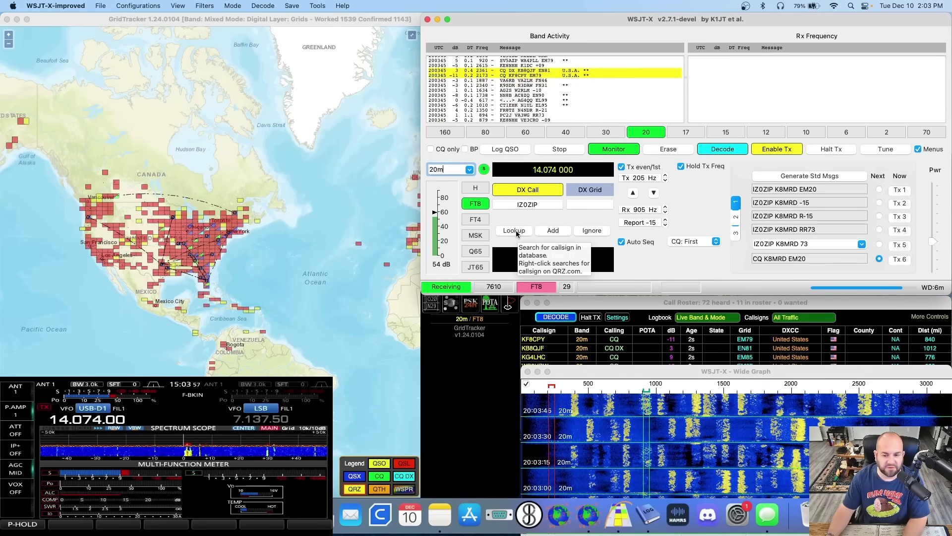
left_click(513, 230)
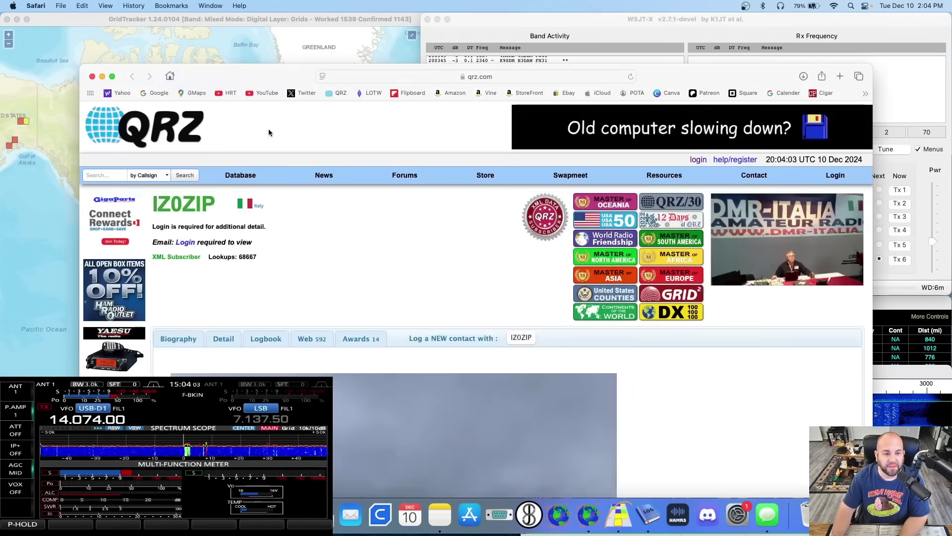
Move the browser window higher and examine the station's QRZ page, including its biography photos.
left_click_drag(255, 76, 255, 36)
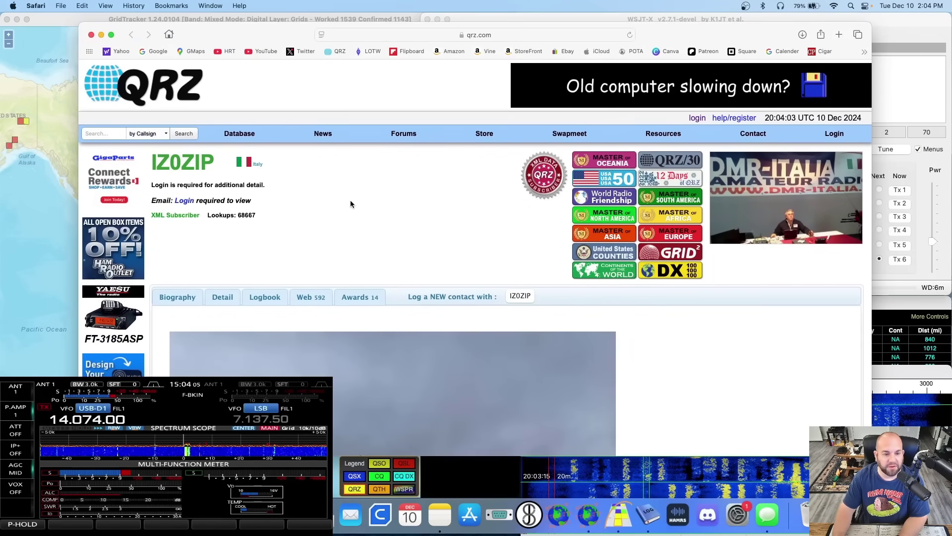
scroll(365, 233, "down", 5)
scroll(367, 232, "down", 5)
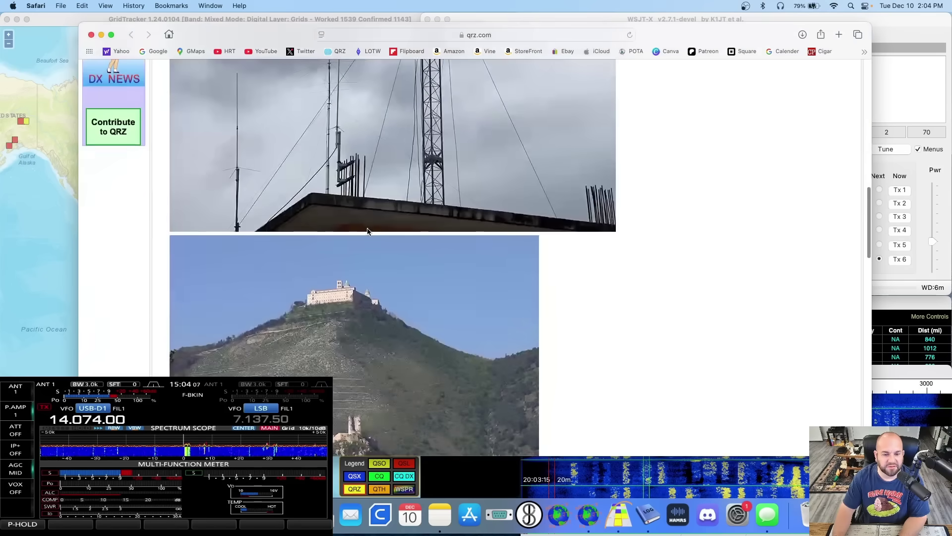
scroll(367, 232, "up", 4)
scroll(367, 231, "down", 10)
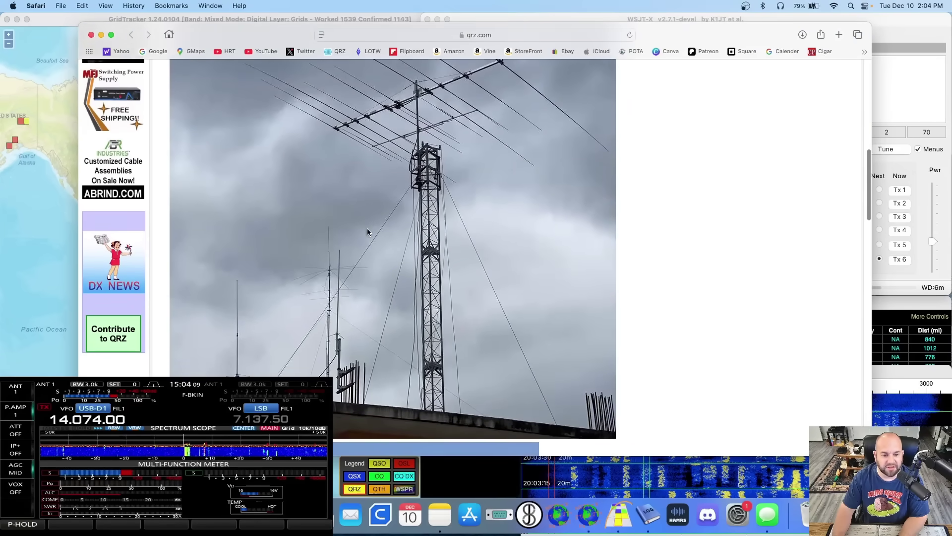
Look through the rest of the station's QRZ page down to its latest contacts and close the browser window.
scroll(367, 233, "up", 4)
scroll(367, 234, "down", 5)
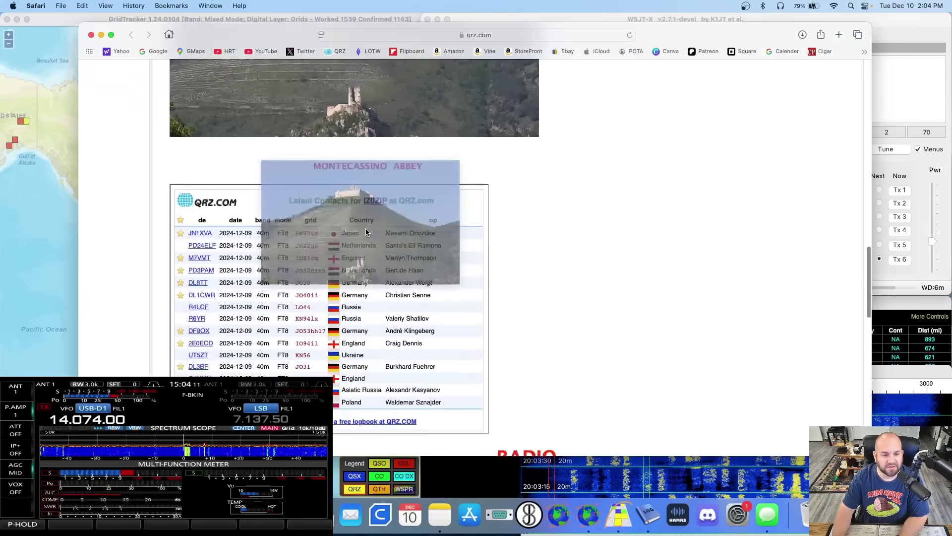
left_click(91, 35)
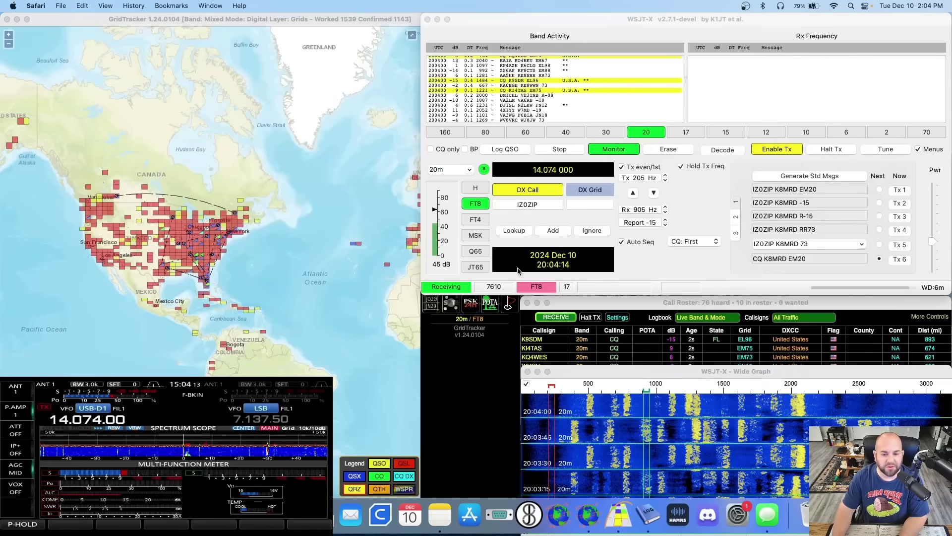
Look up the current DX callsign on HamQTH, skim the station's page and close it to return to WSJT-X.
left_click(554, 231)
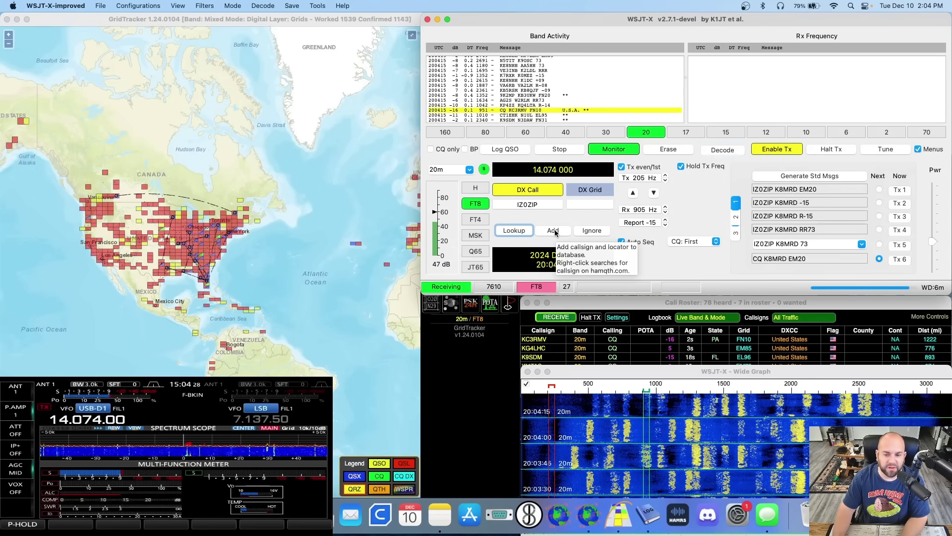
right_click(555, 231)
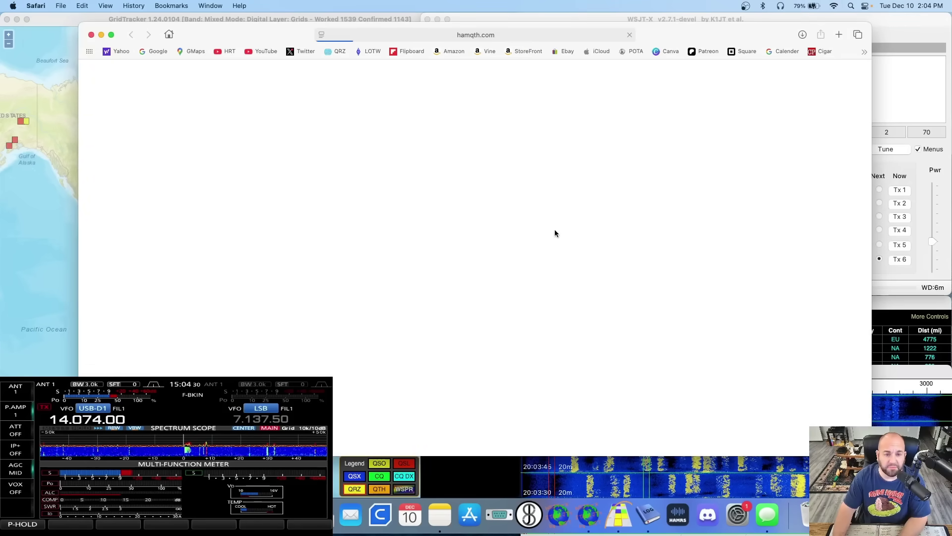
scroll(516, 274, "down", 7)
scroll(517, 273, "up", 7)
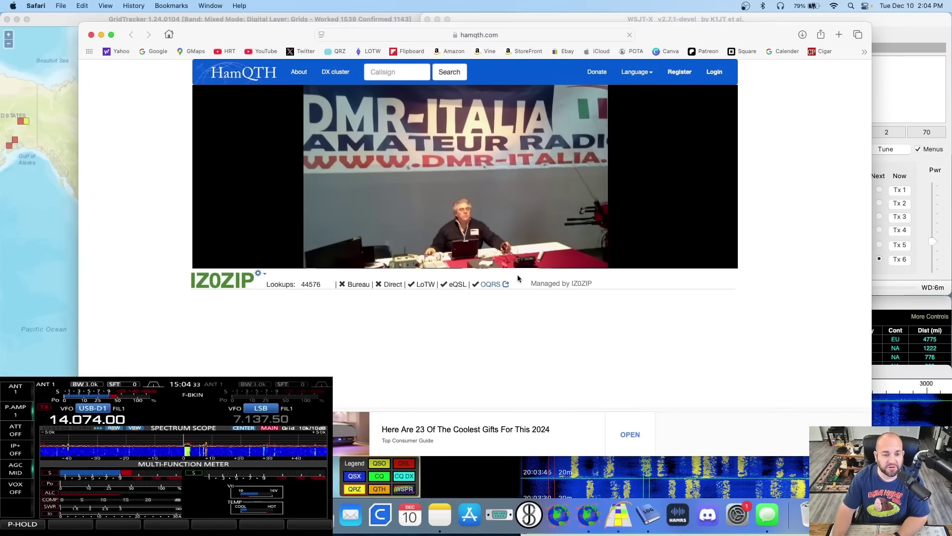
left_click(91, 34)
left_click(675, 204)
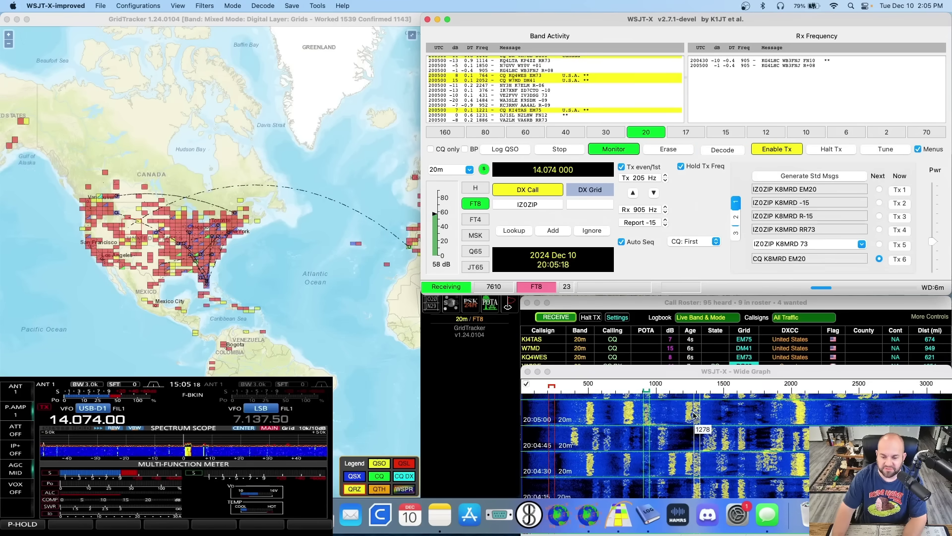
Move the receive frequency across the waterfall to 1278 Hz, 487 Hz, 1355 Hz and 2802 Hz in turn.
left_click(694, 416)
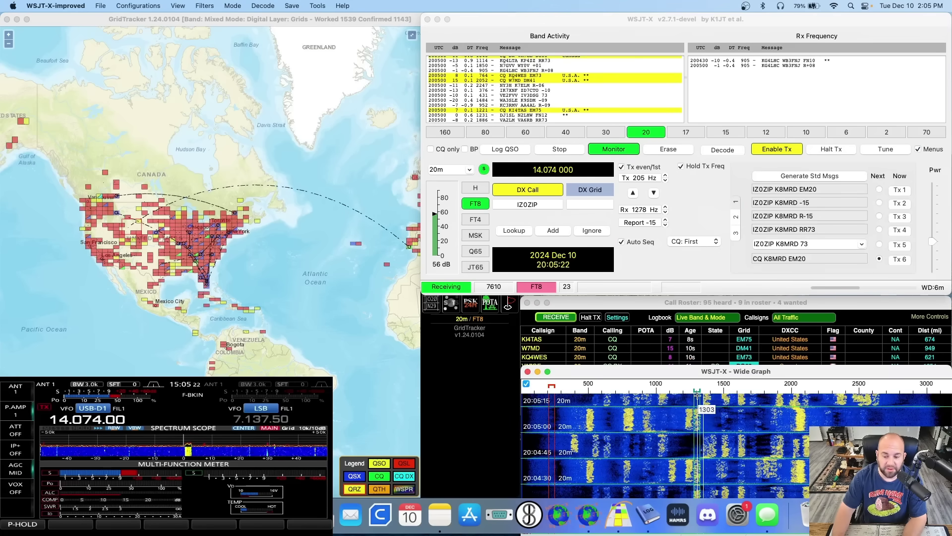
left_click(586, 413)
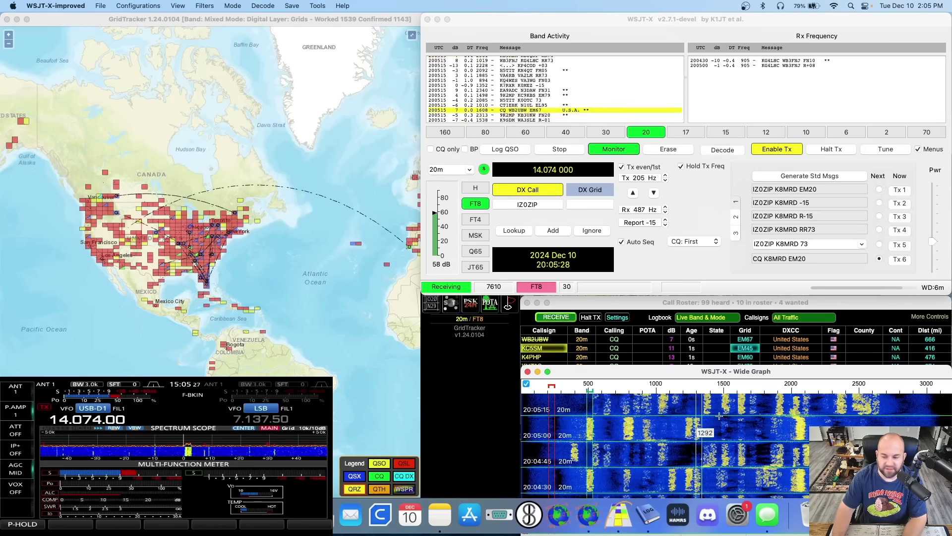
left_click(749, 415)
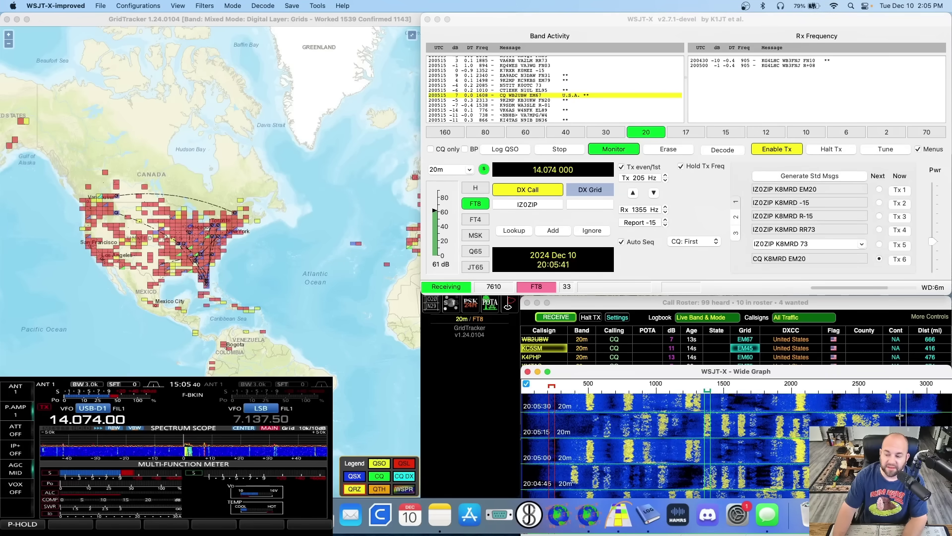
left_click(900, 415)
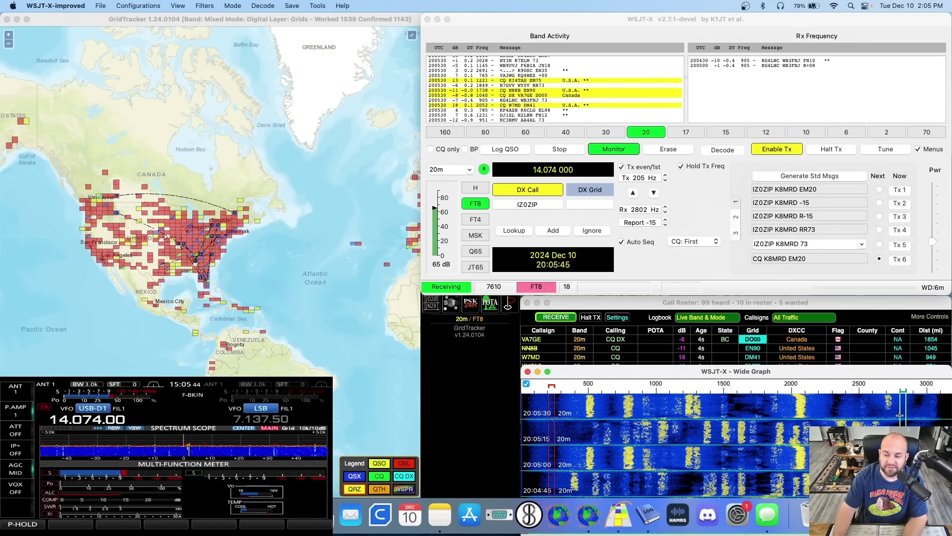
Set the transmit frequency to 2798 Hz on the waterfall, then shift both transmit and receive to 2805 Hz and on to 200 Hz.
left_click(900, 415, "shift")
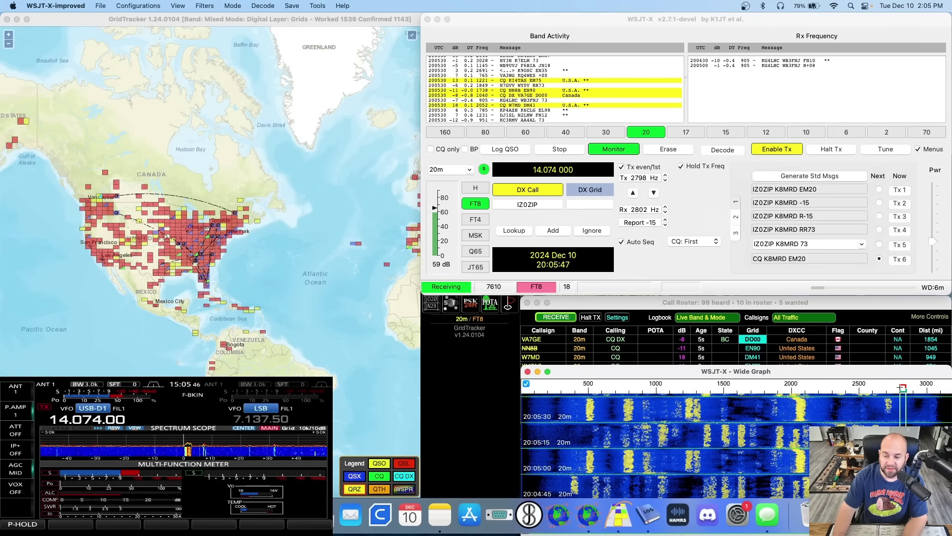
left_click(901, 419)
left_click(900, 418, "shift")
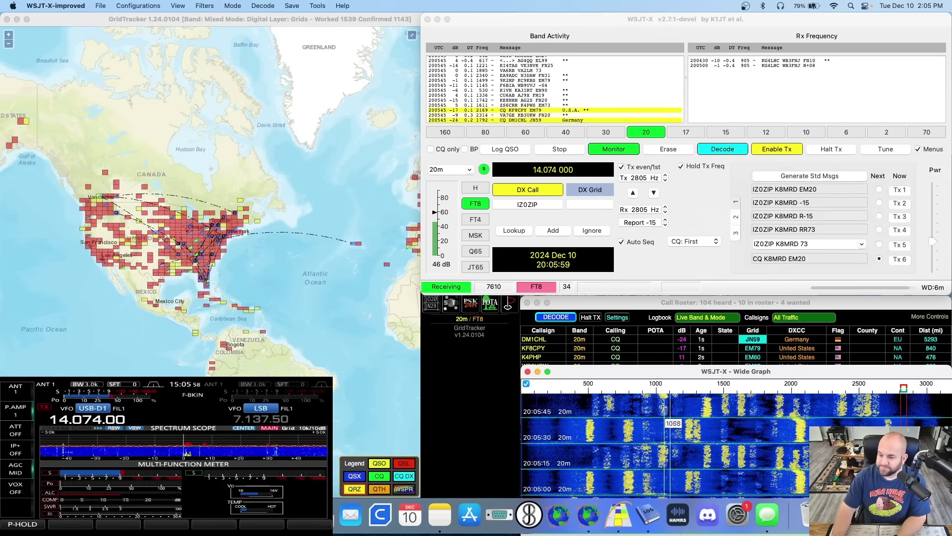
left_click(560, 394)
left_click(560, 394, "shift")
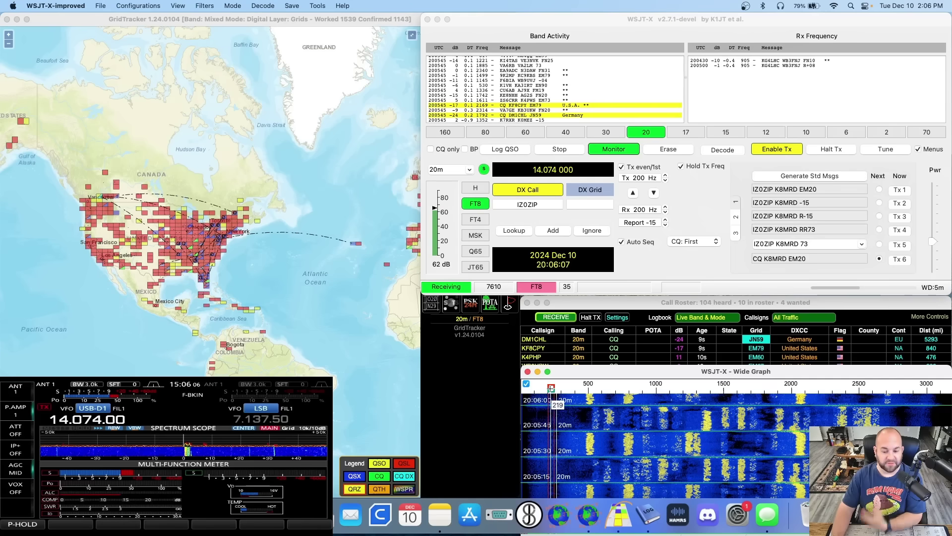
Move both the transmit and receive frequencies to 923 Hz on the waterfall.
left_click(601, 389, "shift")
left_click(614, 390)
left_click(648, 390)
left_click(648, 390, "shift")
left_click(689, 215)
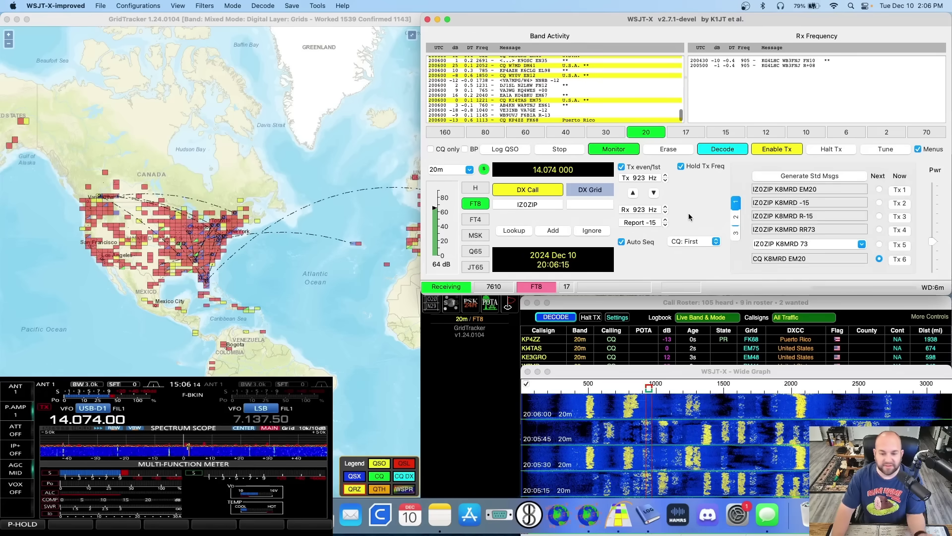
Review the General and Radio settings, including the option to halt transmission when SWR exceeds 2.5, and accept the dialog.
left_click(55, 5)
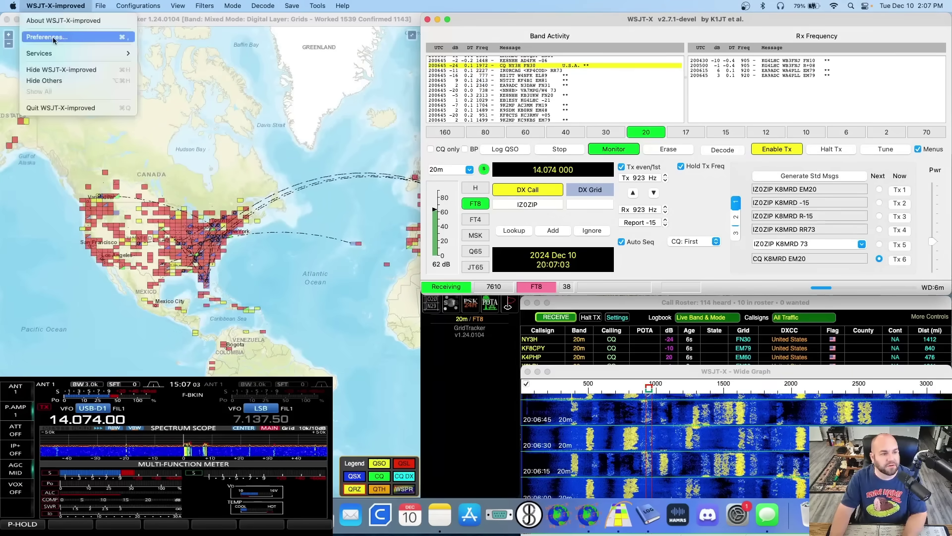
left_click(51, 38)
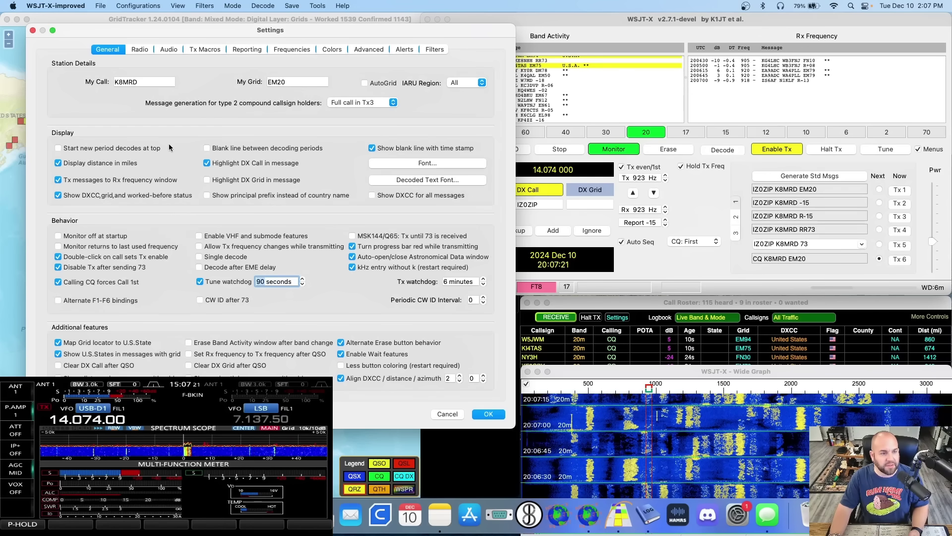
left_click(137, 52)
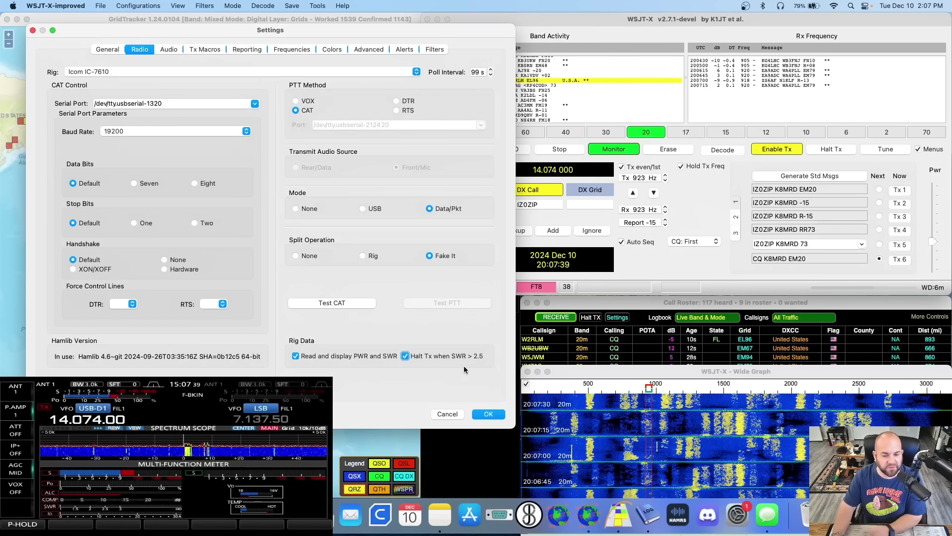
left_click(488, 413)
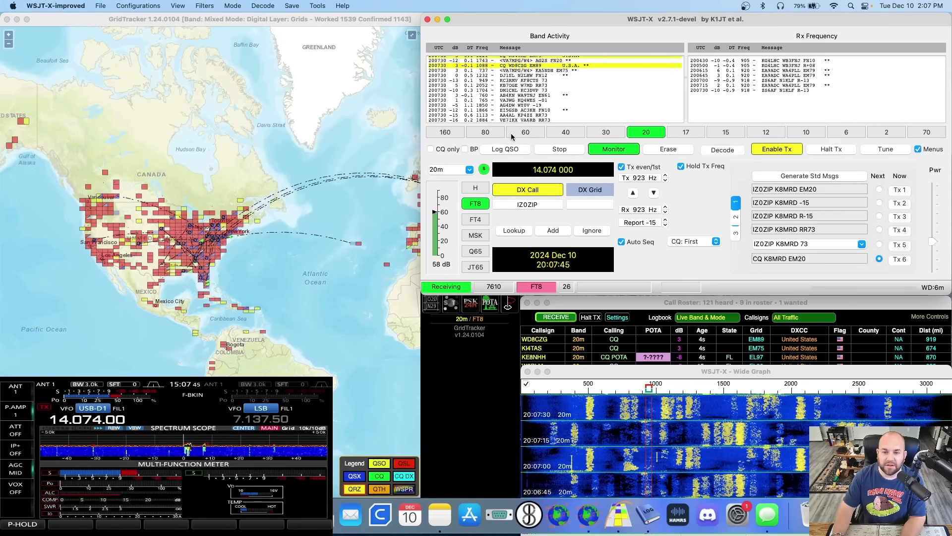
Test the SWR protection by tuning on 20 m and again on 160 m, then dismiss the alert and return to 20 m.
left_click(887, 150)
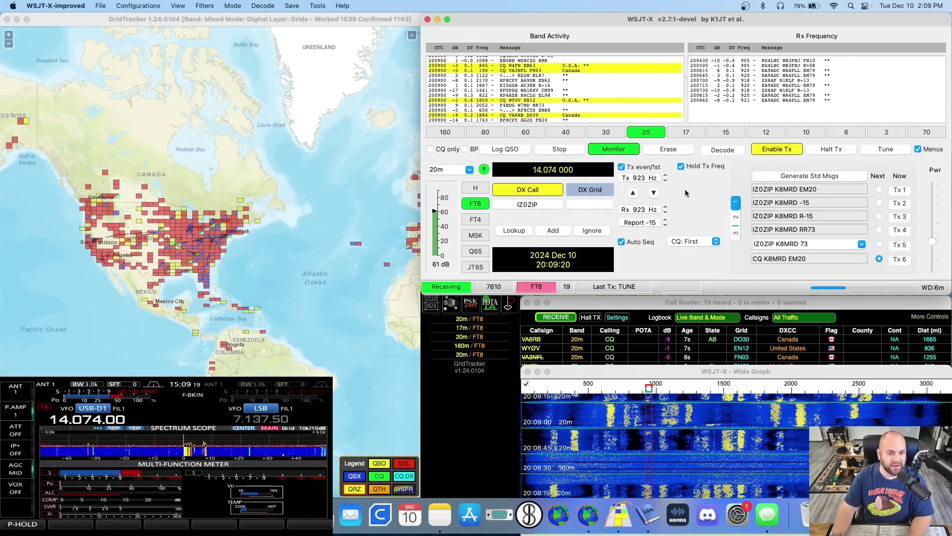
left_click(447, 133)
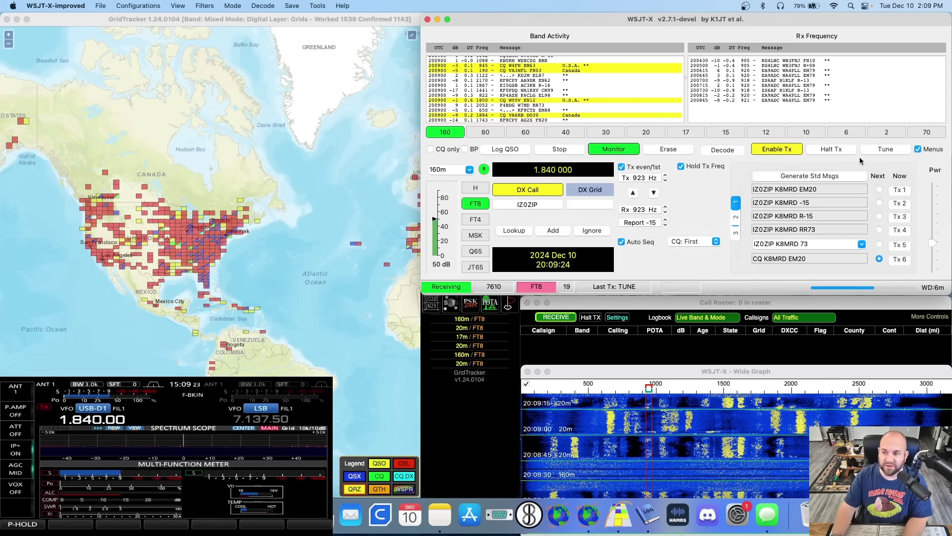
left_click(887, 150)
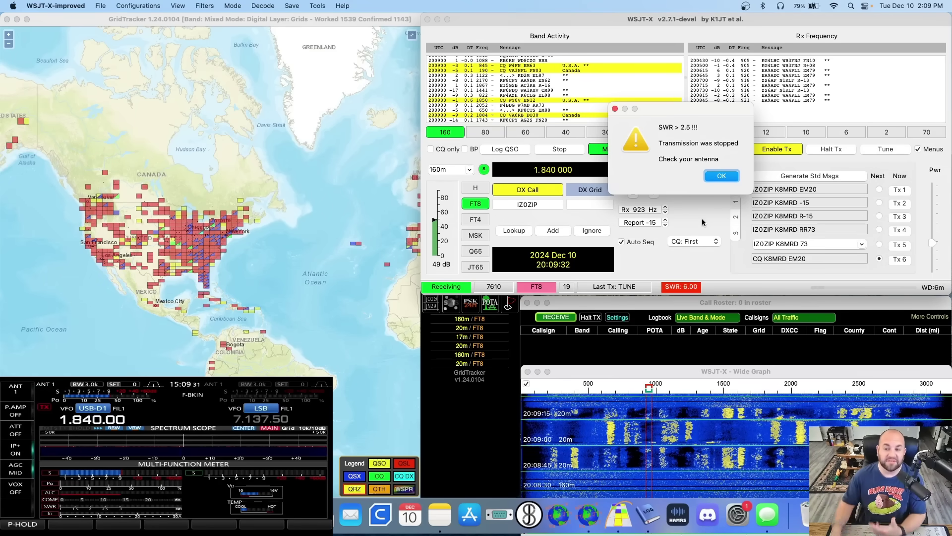
left_click(722, 177)
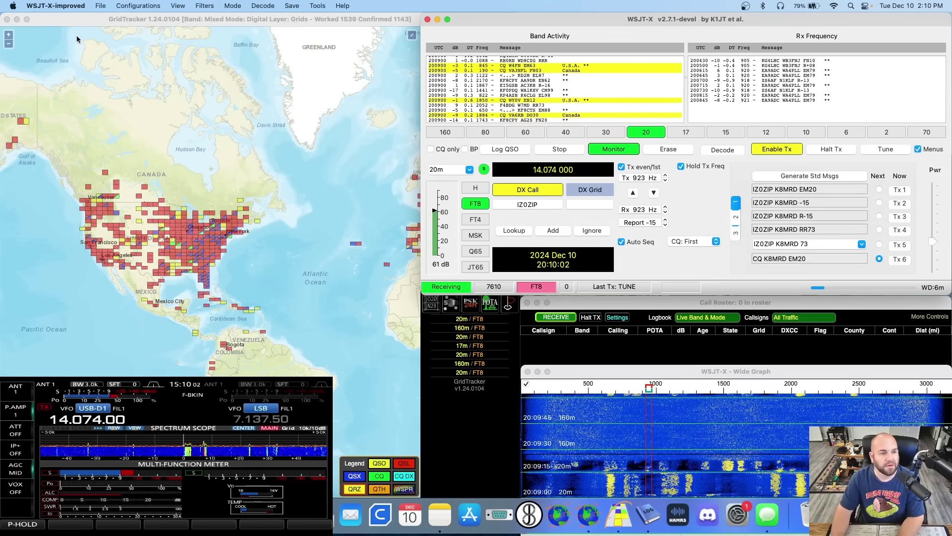
Inspect the sound card input devices in the Audio settings and enable alphabetical sorting of the device lists.
left_click(60, 6)
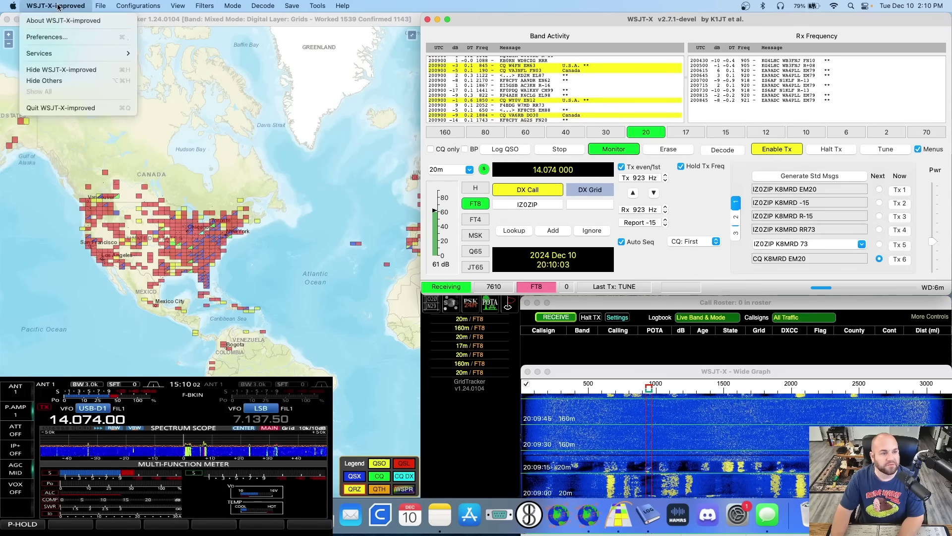
left_click(55, 37)
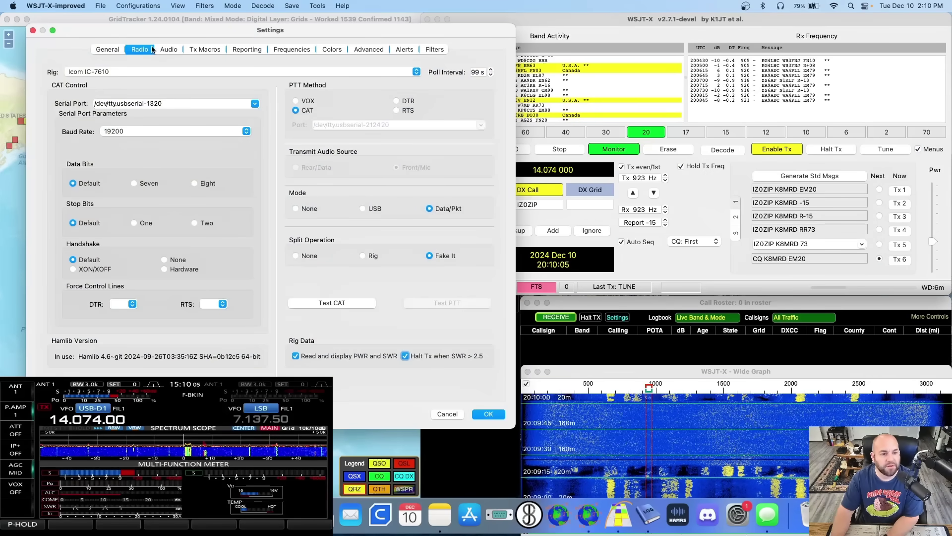
left_click(169, 49)
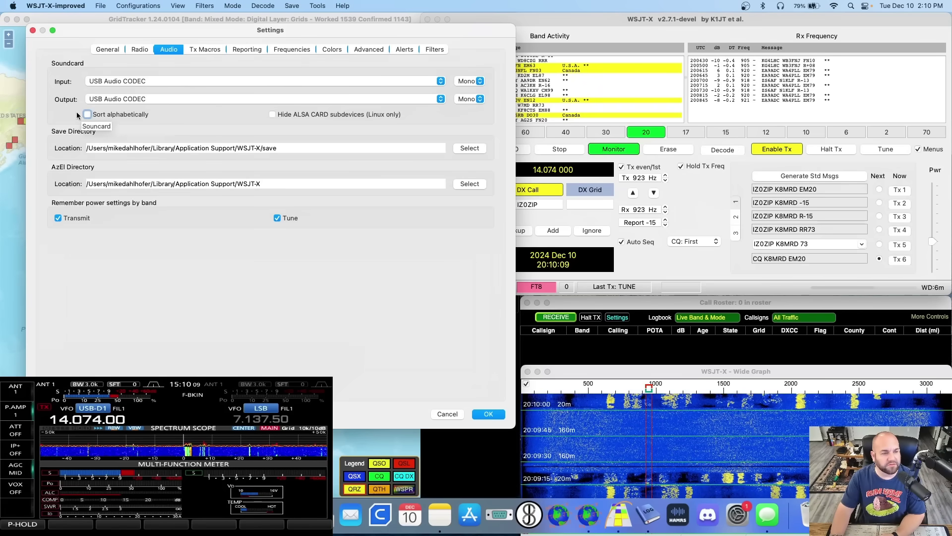
left_click(137, 82)
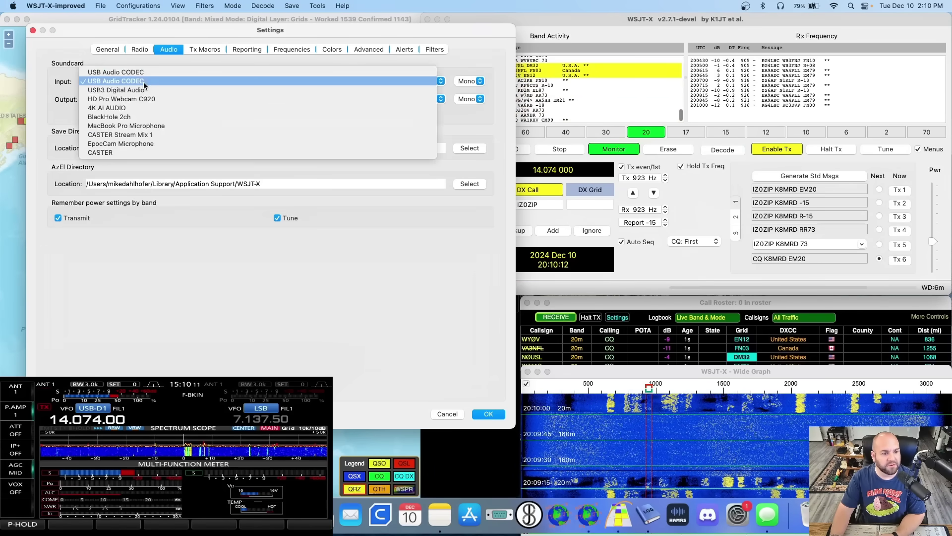
left_click(76, 103)
left_click(89, 115)
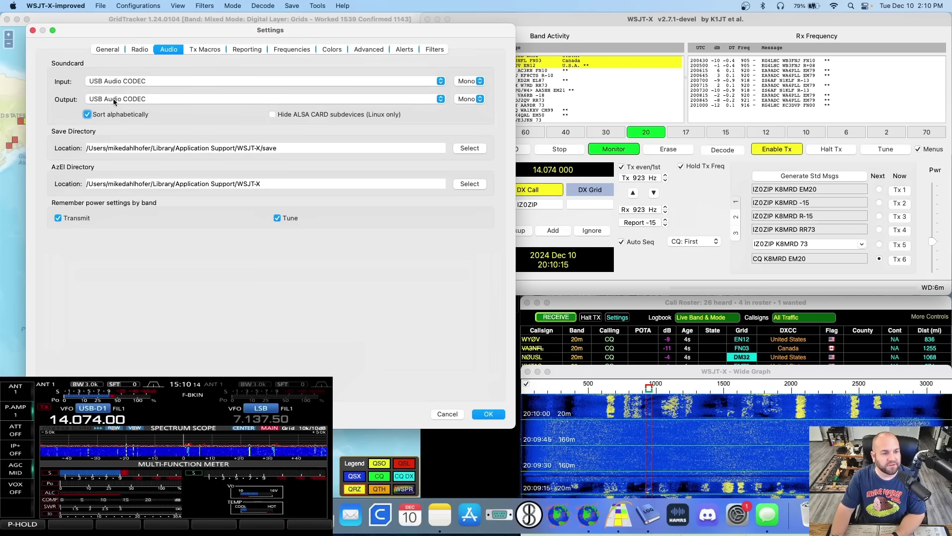
left_click(149, 80)
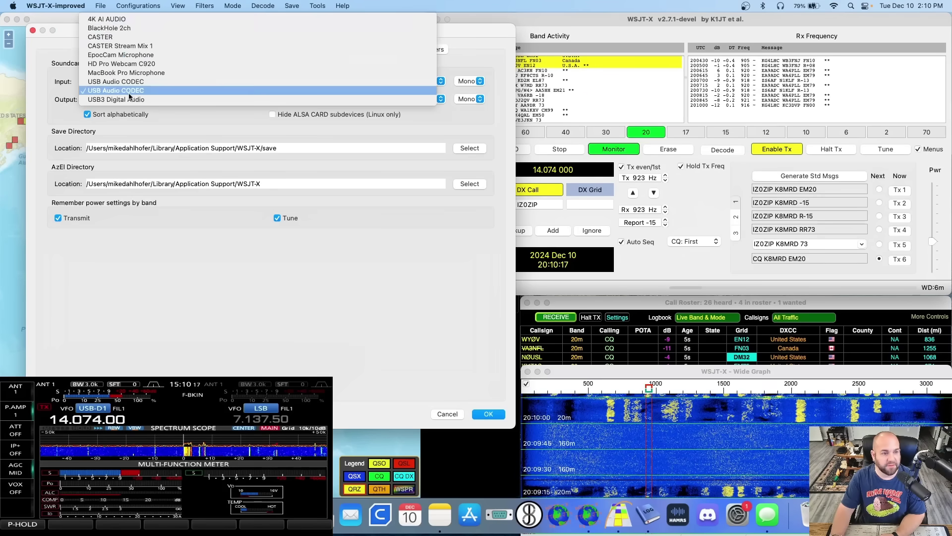
left_click(64, 112)
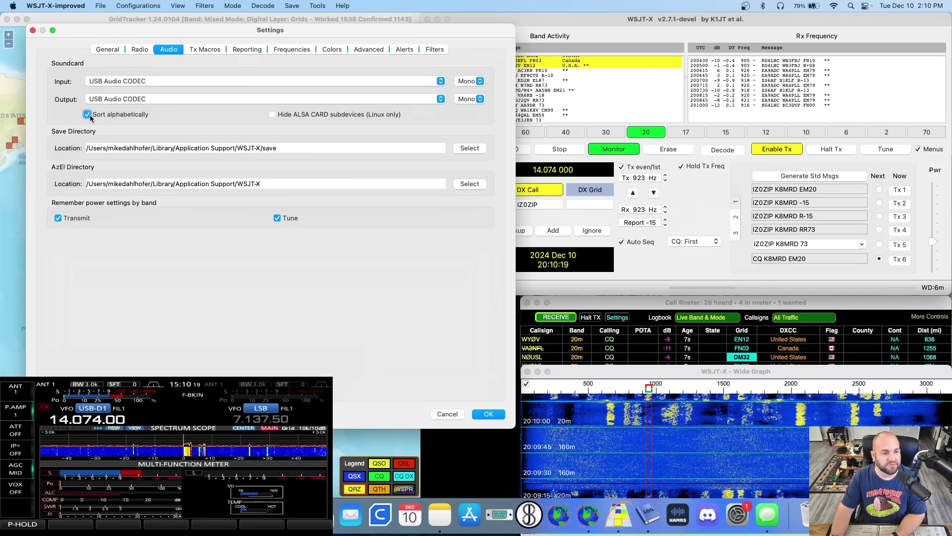
Review the Tx Macros, Reporting and Frequencies settings.
left_click(202, 50)
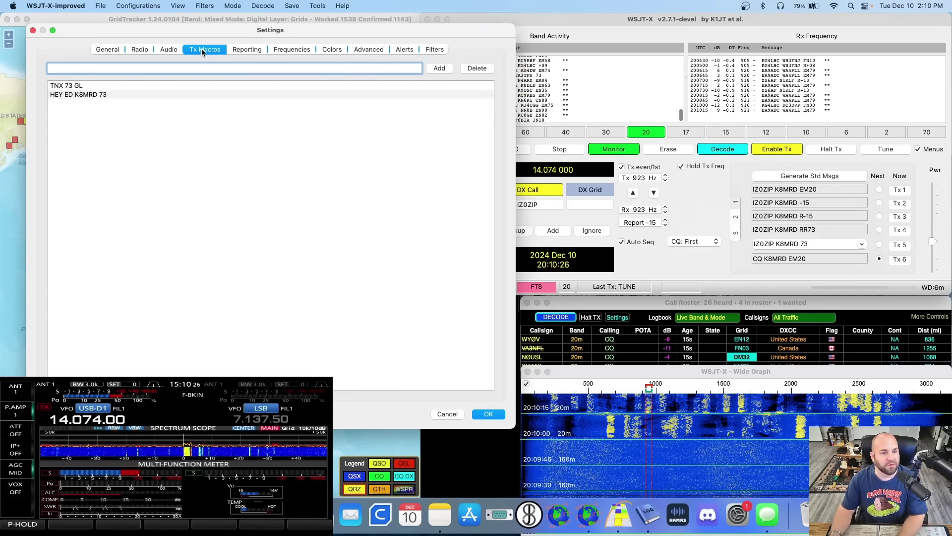
left_click(243, 50)
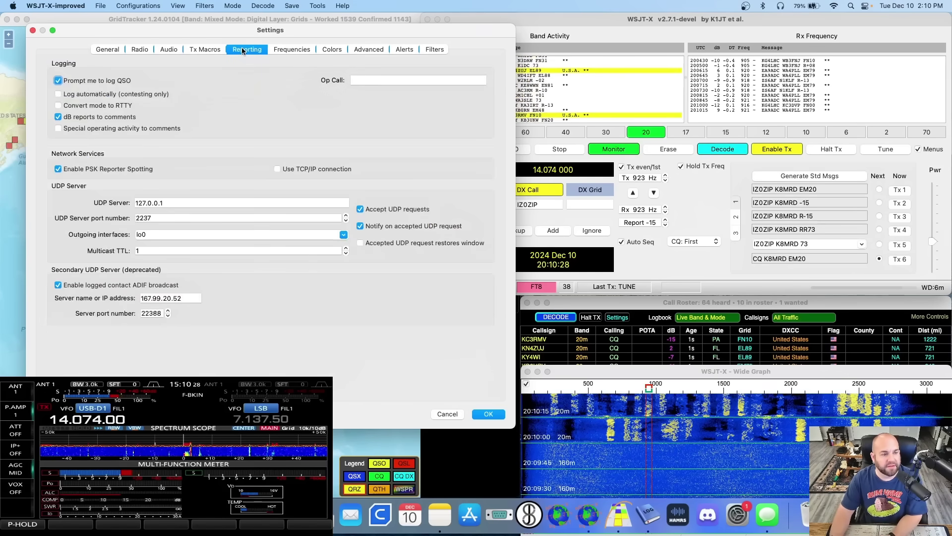
left_click(308, 49)
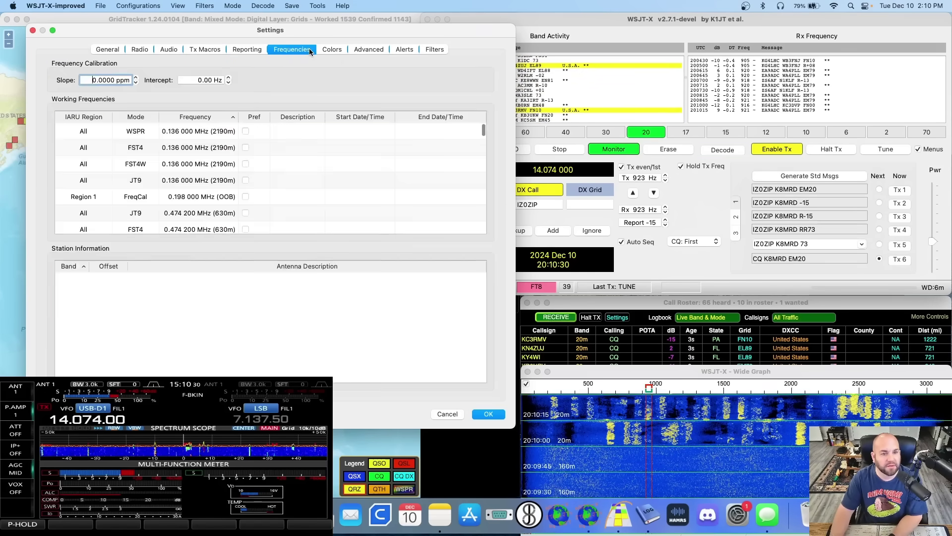
Add a 14.300 MHz working frequency for all IARU regions and all modes.
left_click_drag(310, 32, 294, 30)
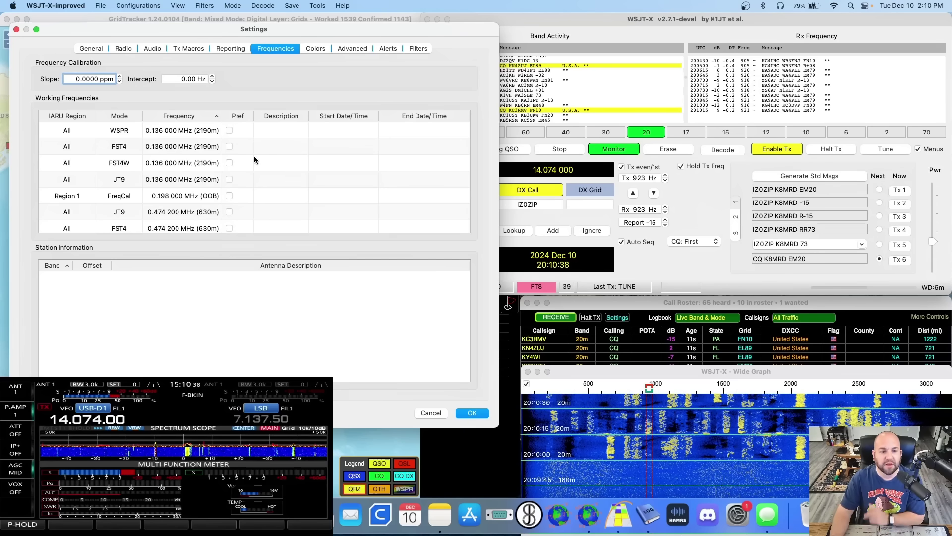
left_click(277, 147)
right_click(277, 145)
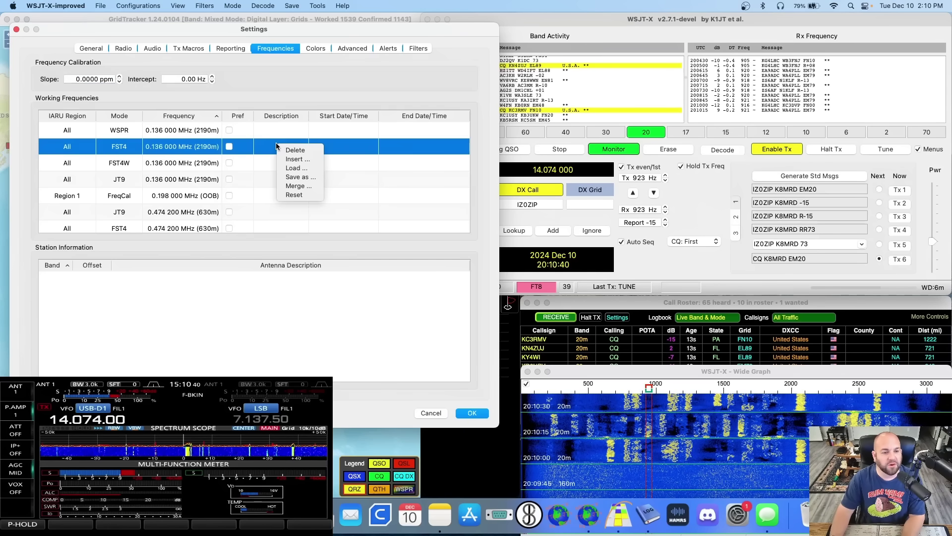
left_click(297, 159)
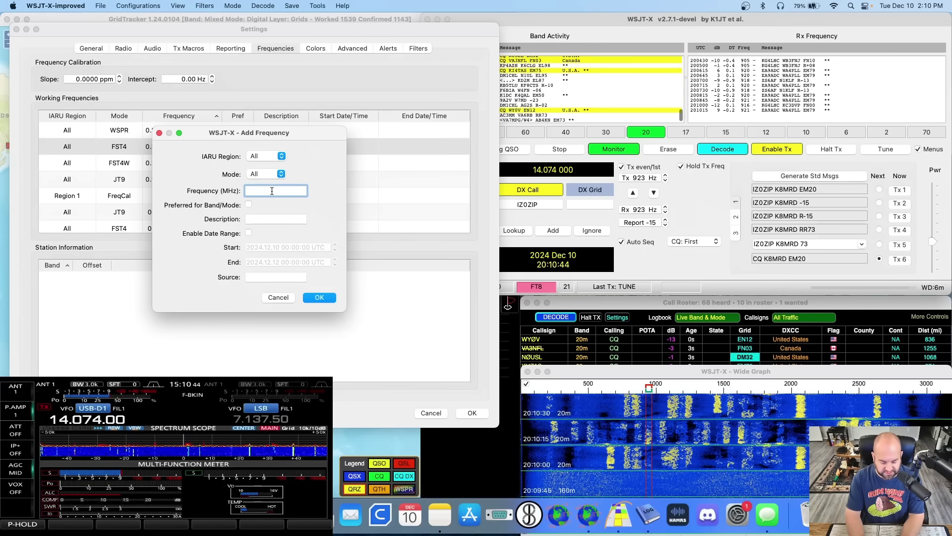
type("14.3")
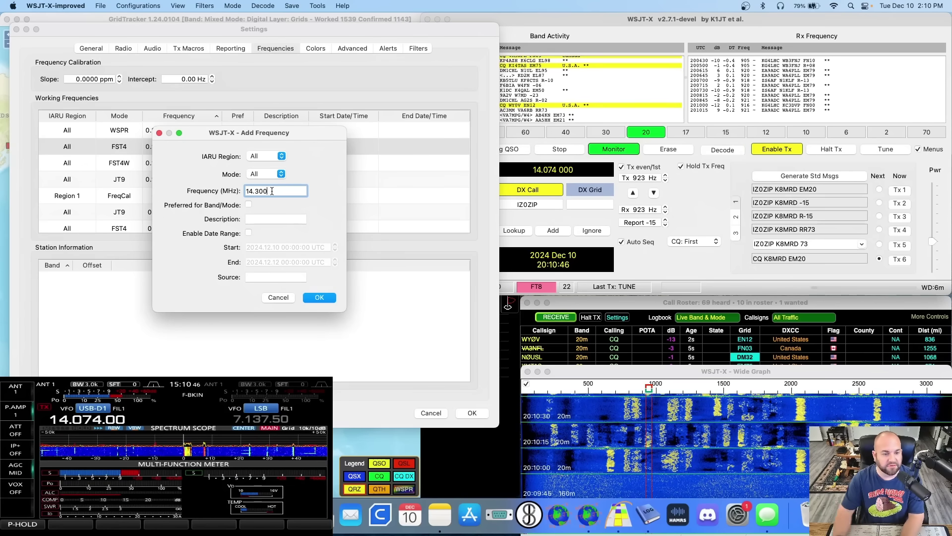
type("00")
left_click(315, 297)
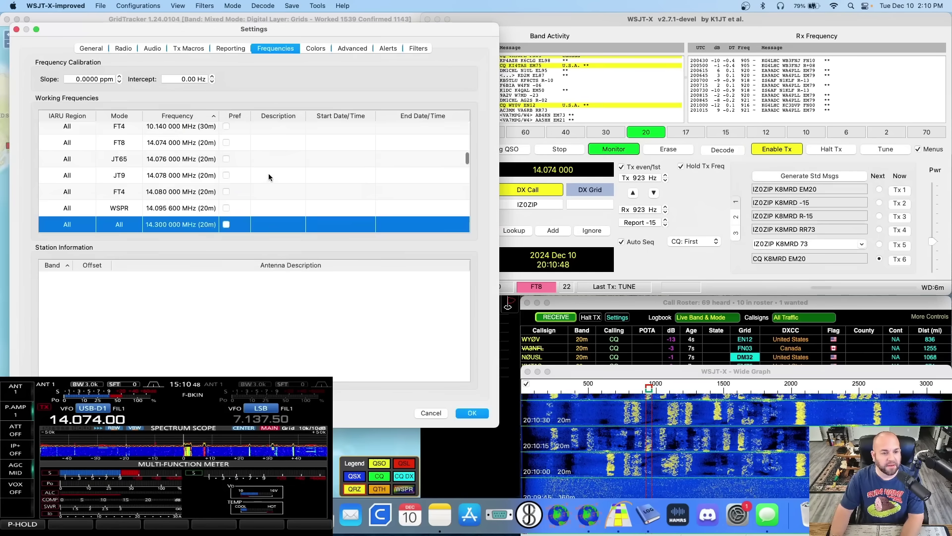
Mark the 14.300 MHz entry as preferred and accept the settings.
scroll(269, 174, "down", 3)
scroll(269, 174, "up", 1)
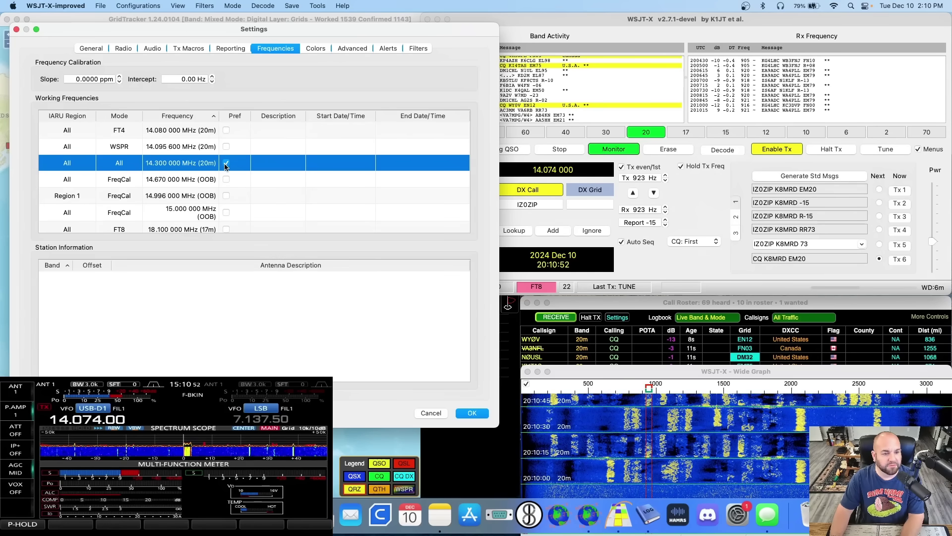
left_click(464, 413)
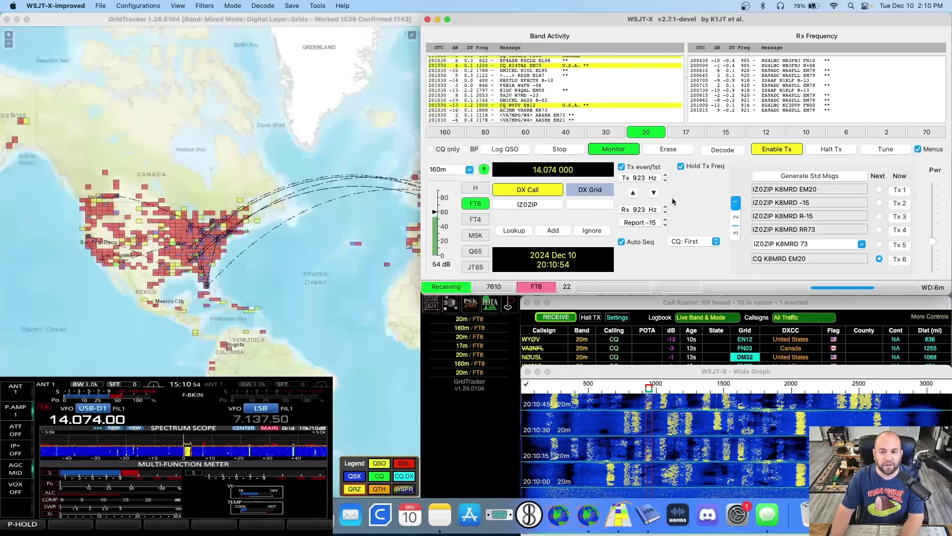
Tune to 14.300 MHz (20m) from the frequency list, and select 10.136 MHz (30m) from the same list.
left_click(469, 169)
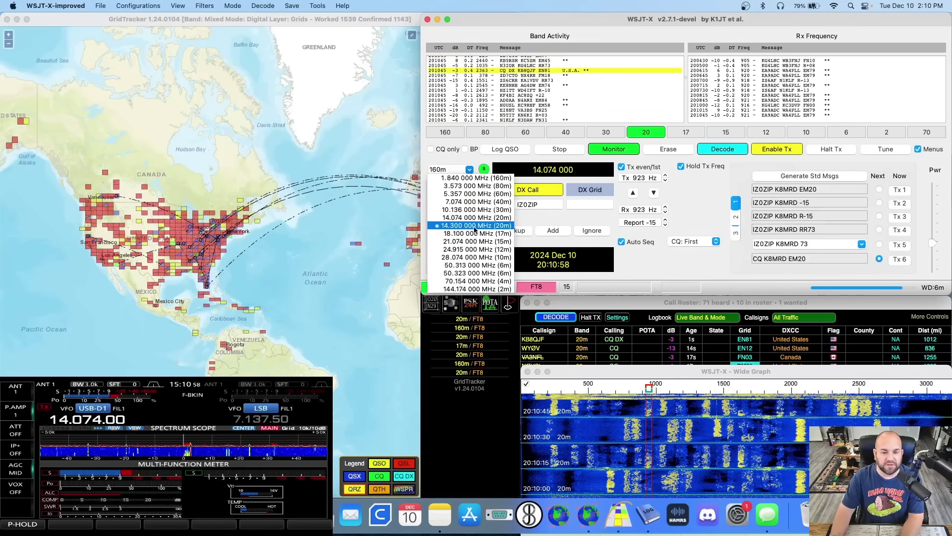
left_click(479, 225)
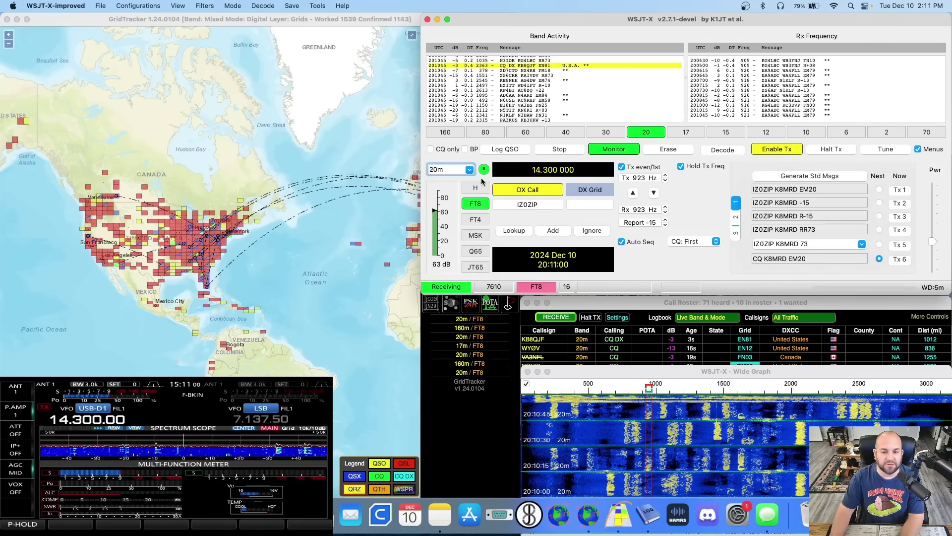
left_click(446, 170)
left_click(467, 210)
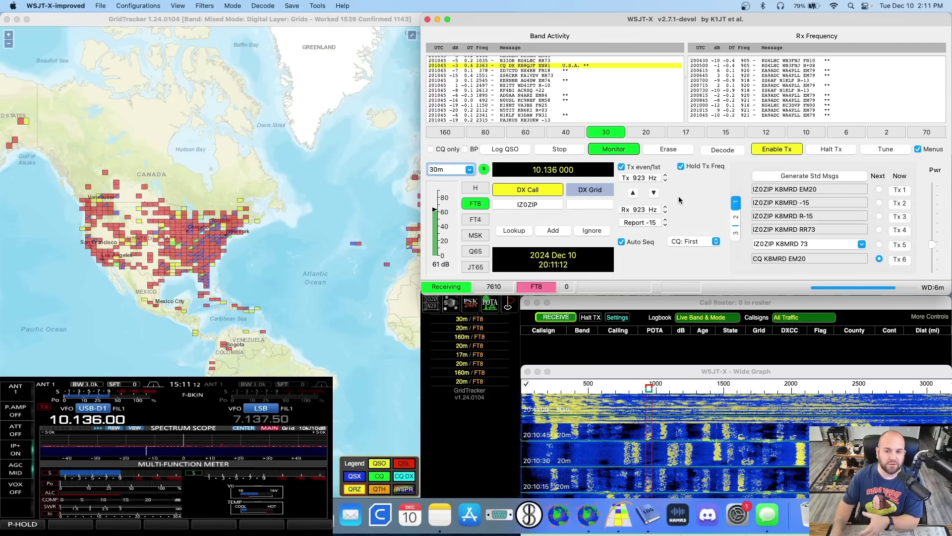
Test the band buttons on 17, 15, 12 and 30 m, returning to 20 m to check which frequency it recalls.
left_click(686, 132)
left_click(726, 132)
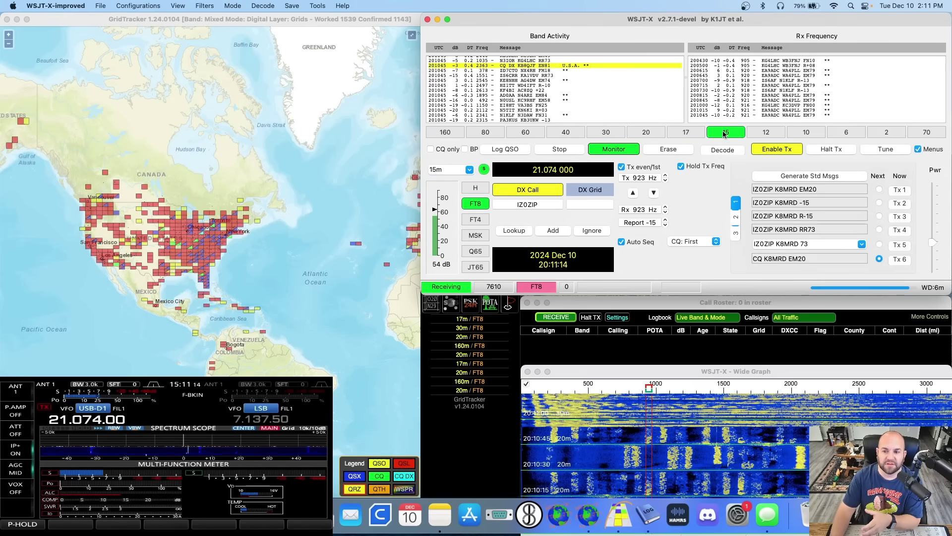
left_click(766, 132)
left_click(608, 132)
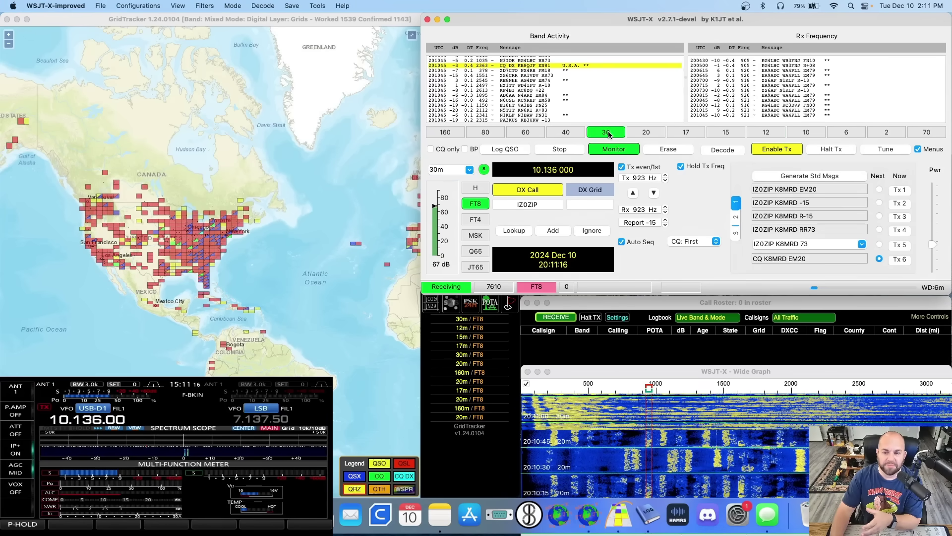
left_click(649, 132)
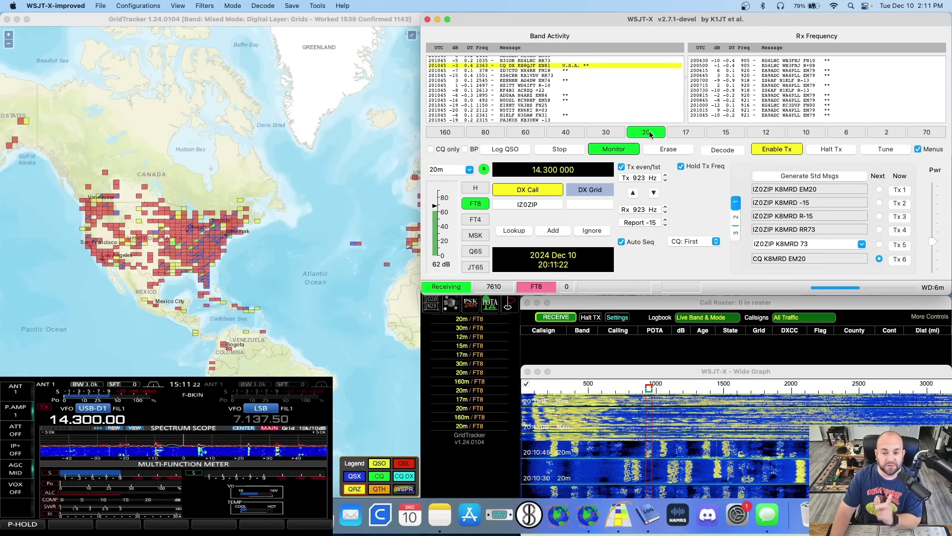
left_click(611, 131)
left_click(639, 133)
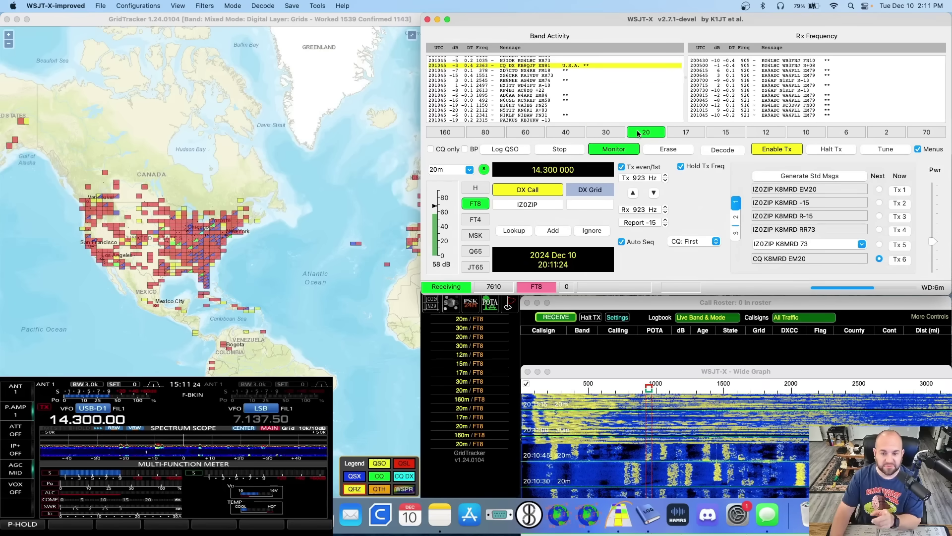
Clear the preferred mark on the 14.300 MHz entry, accept the settings, and test it by switching to 30 m and back to 20 m.
left_click(49, 6)
left_click(47, 37)
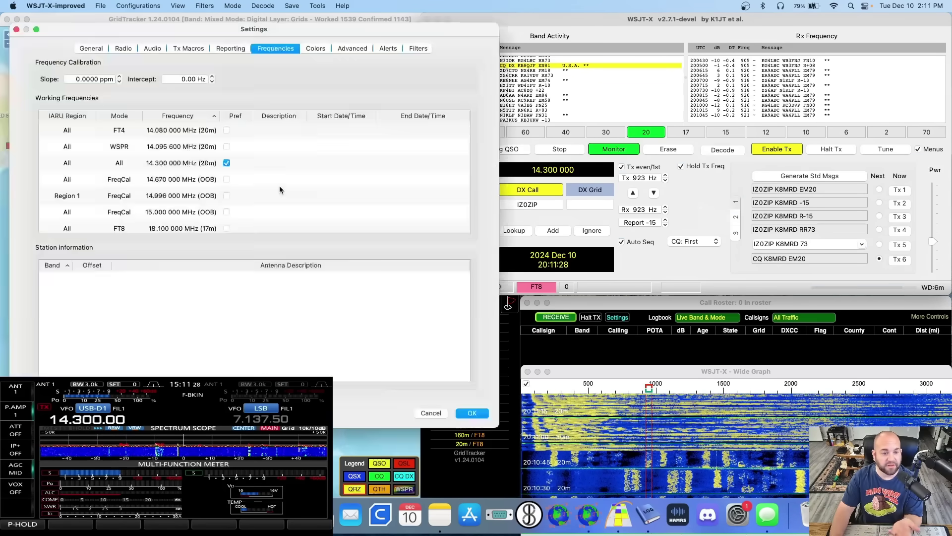
left_click(228, 167)
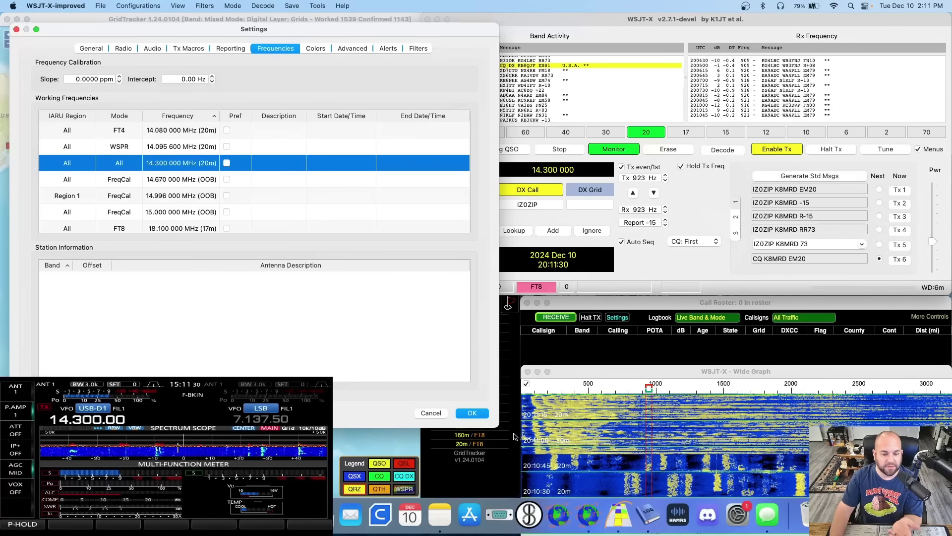
left_click(469, 413)
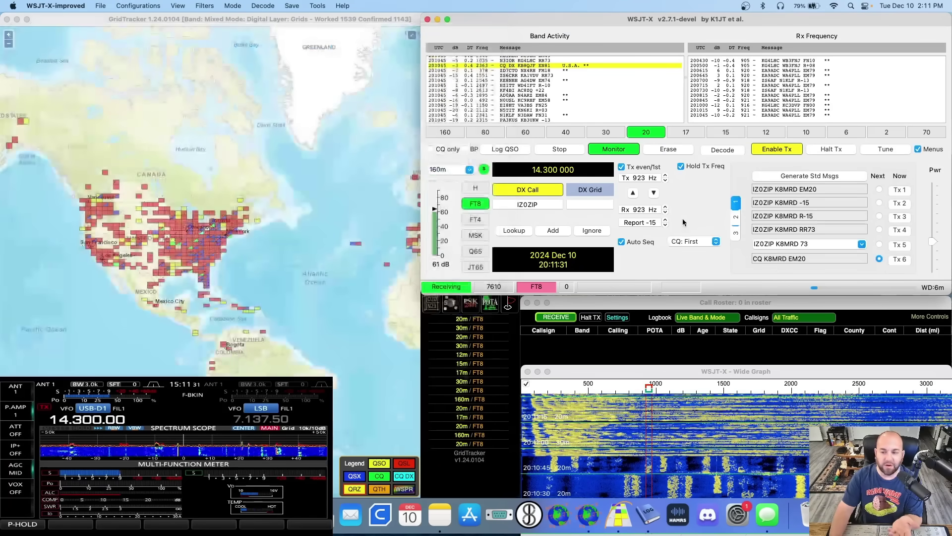
left_click(612, 131)
left_click(645, 132)
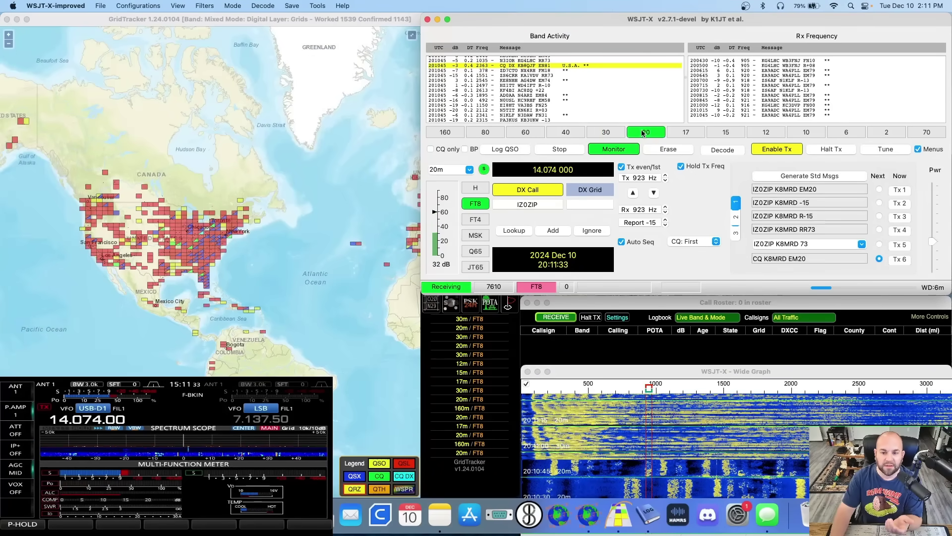
Tune to the non-preferred 14.300 MHz (20m) entry by choosing it from the frequency list.
left_click(469, 170)
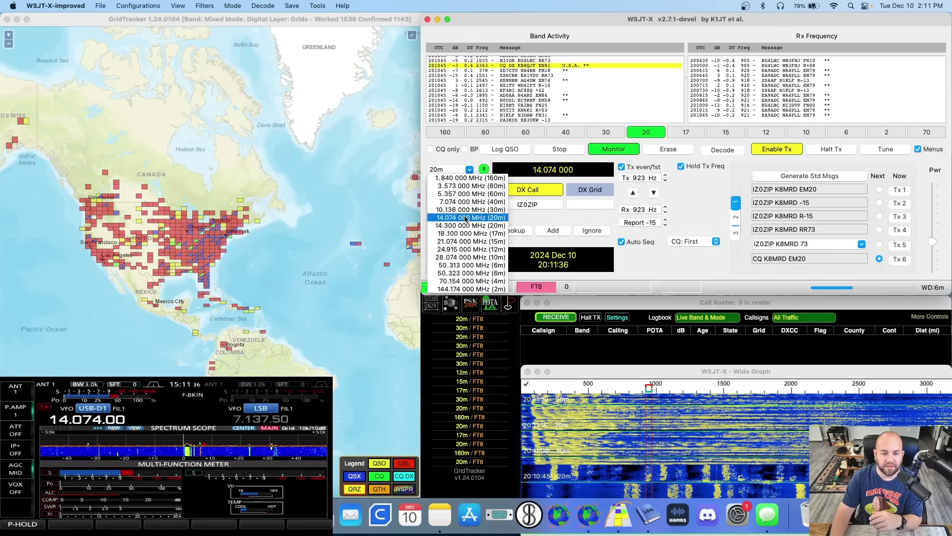
left_click(465, 226)
left_click(469, 169)
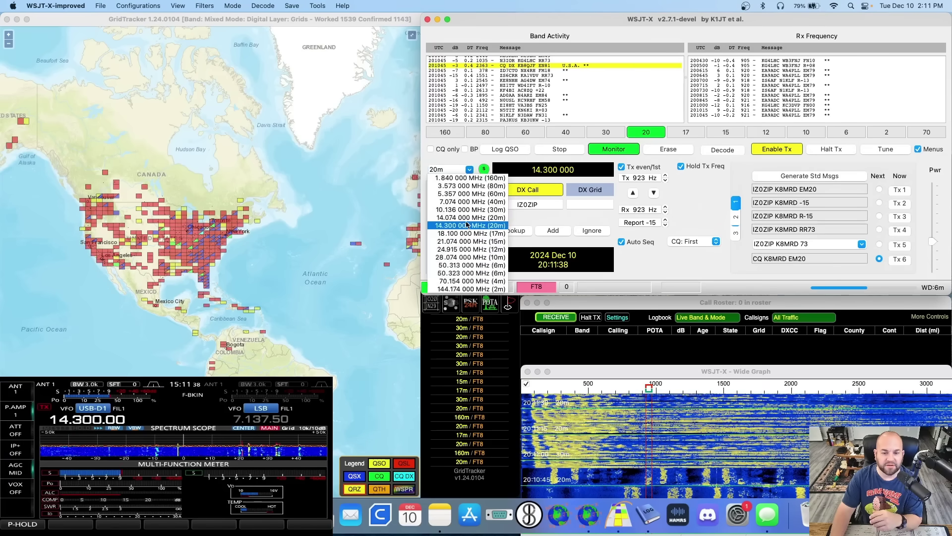
left_click(448, 225)
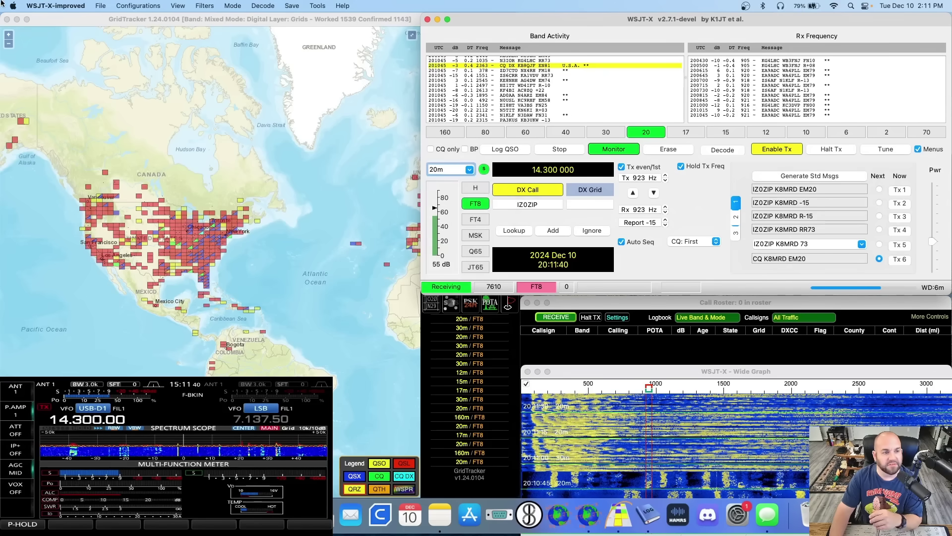
Sort the working frequencies by mode, delete the 14.300 MHz entry and accept the settings.
left_click(40, 6)
left_click(42, 37)
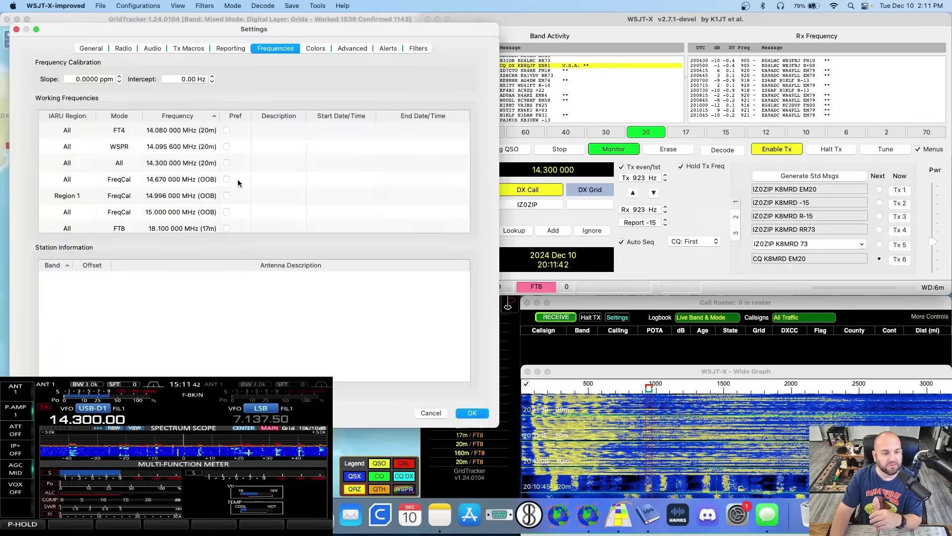
left_click(119, 116)
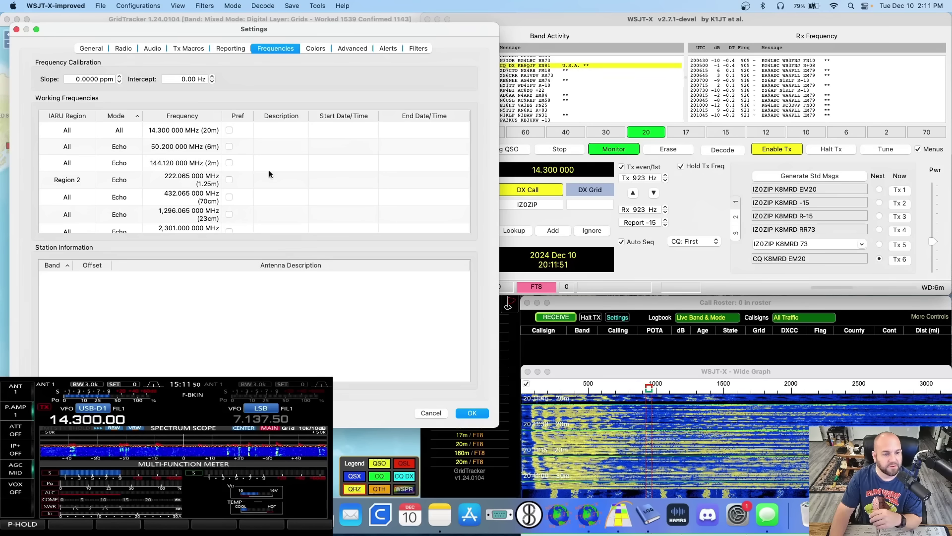
right_click(266, 133)
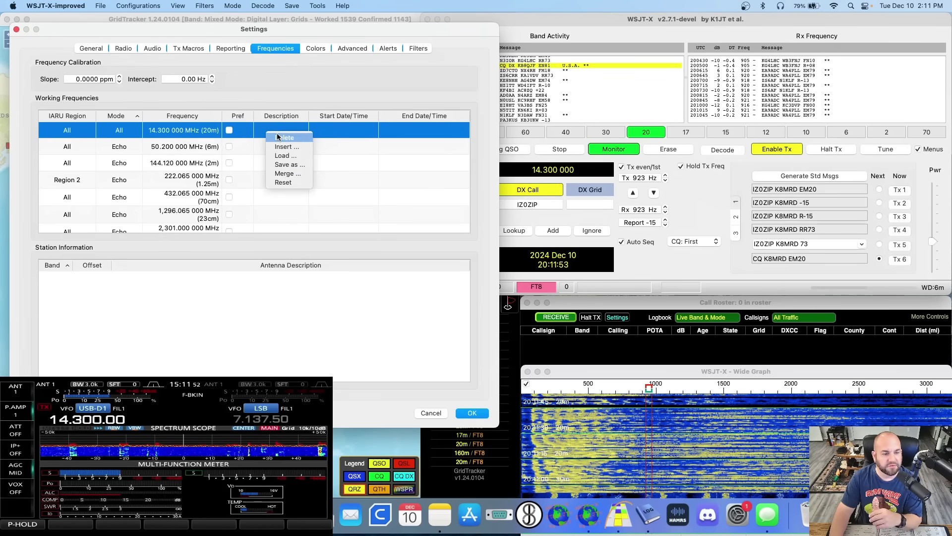
left_click(278, 136)
left_click(473, 414)
Check the frequency list for the deleted entry and switch to 17 m and back to 20 m.
left_click(469, 169)
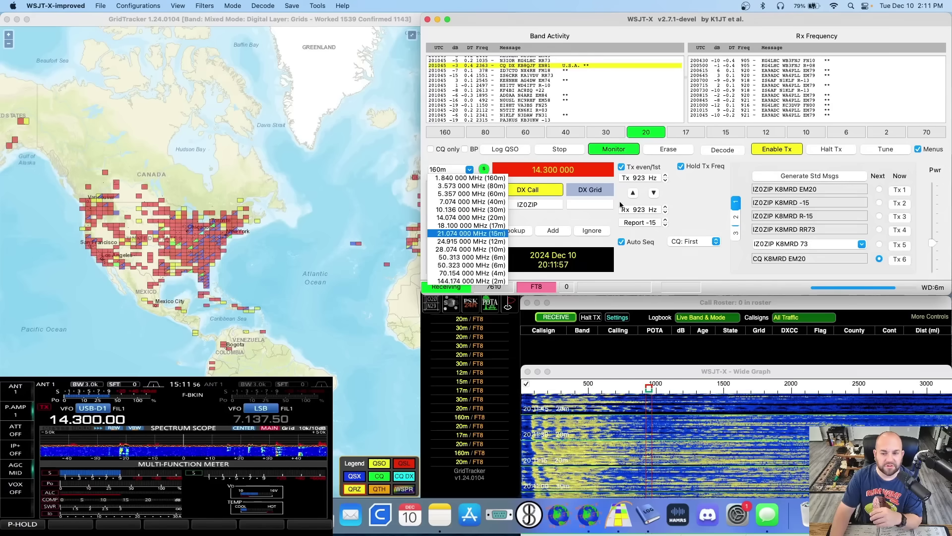
left_click(695, 170)
left_click(686, 133)
left_click(647, 132)
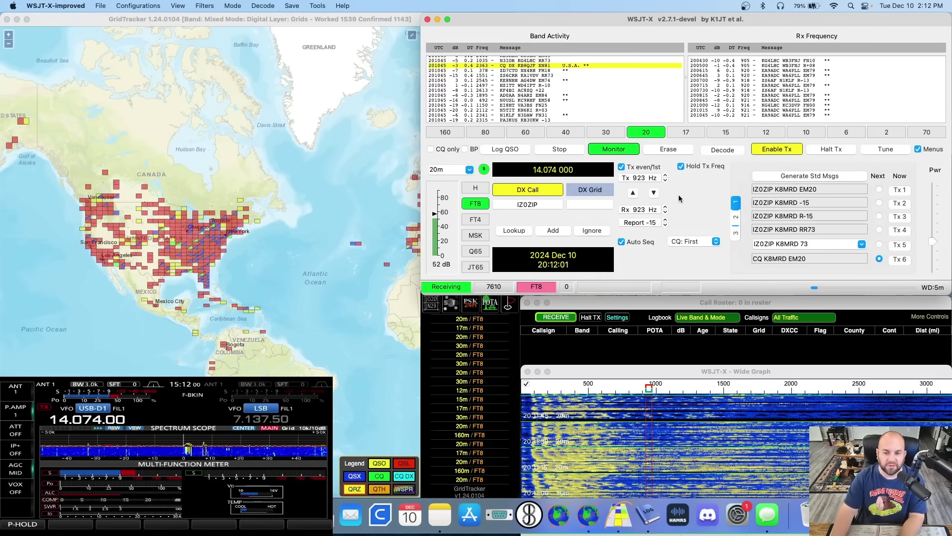
Review the Colors and Advanced settings, including decode highlighting, special operating activity and Cloudlog features.
key("F2")
left_click(317, 48)
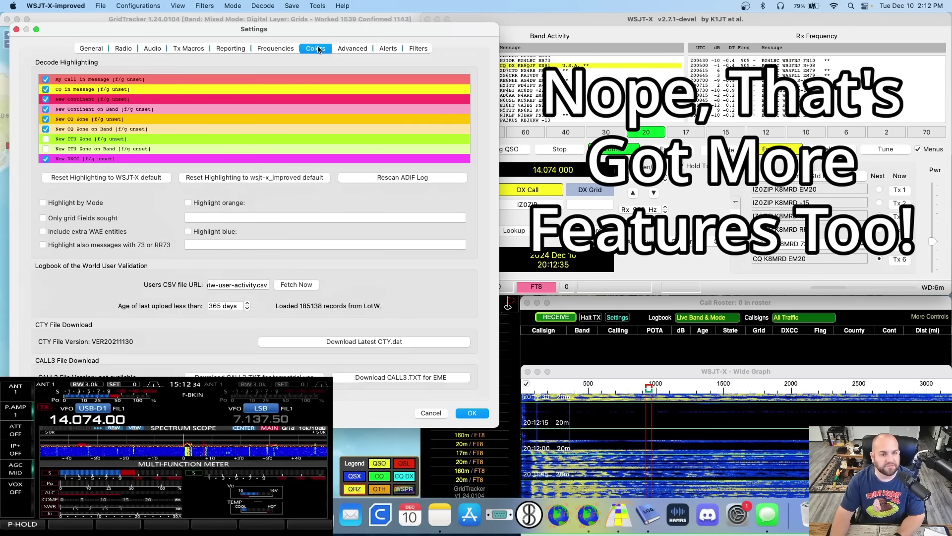
left_click(356, 49)
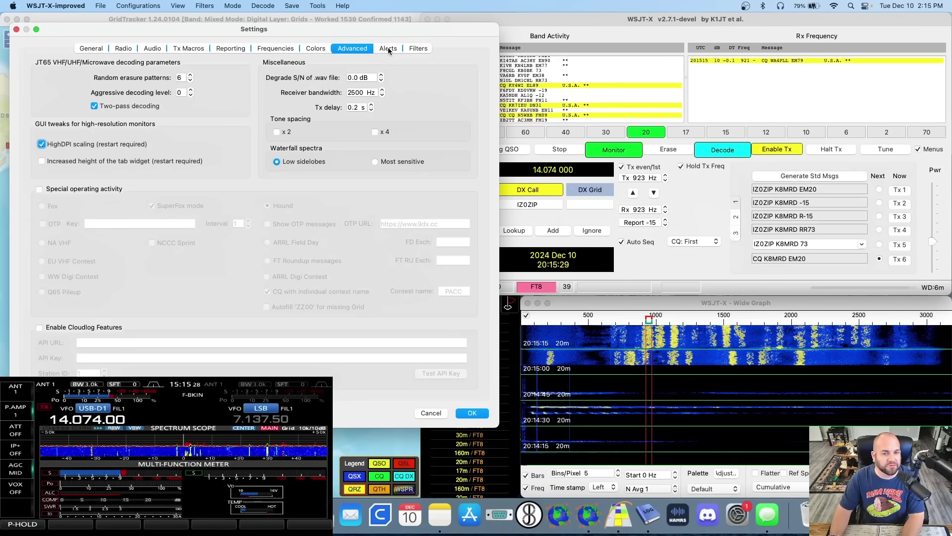
Enable the audio alerts in the Alerts settings and accept the dialog.
left_click(388, 48)
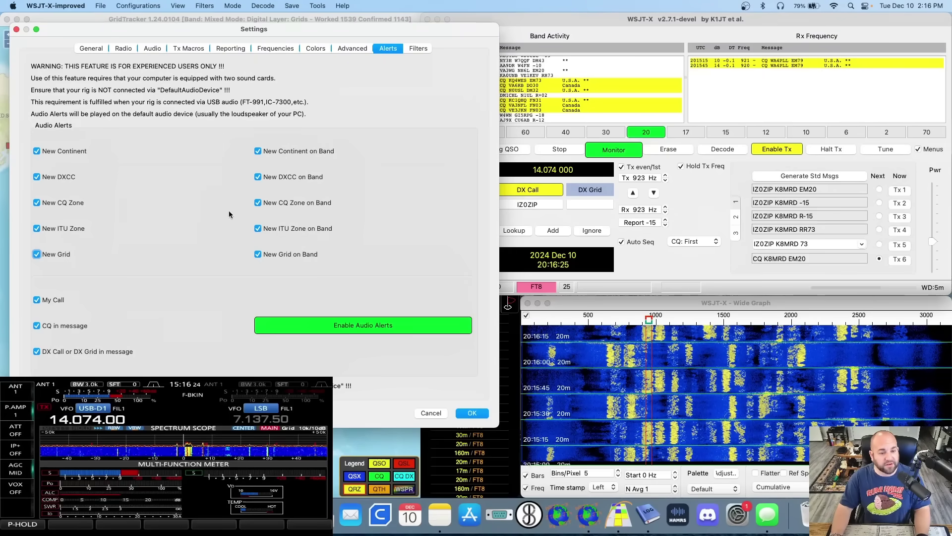
left_click(362, 323)
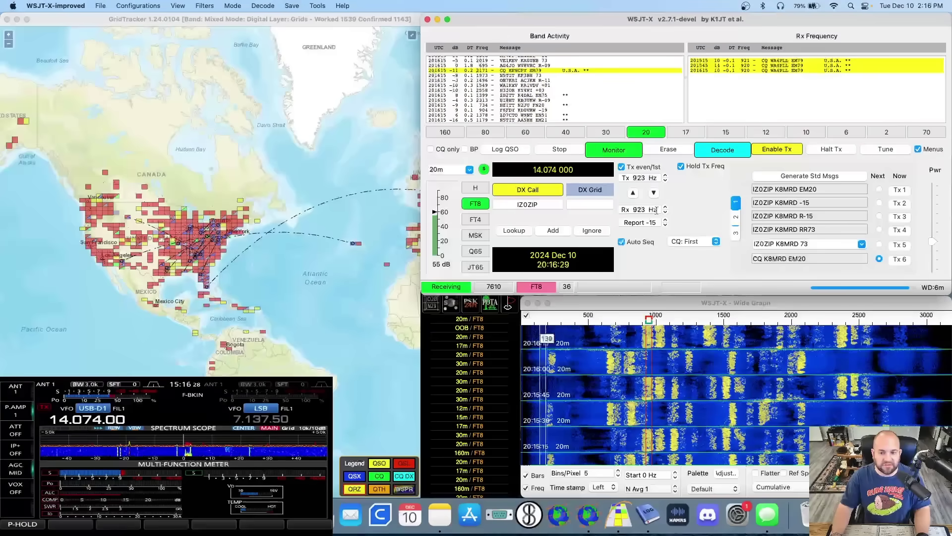
left_click(462, 413)
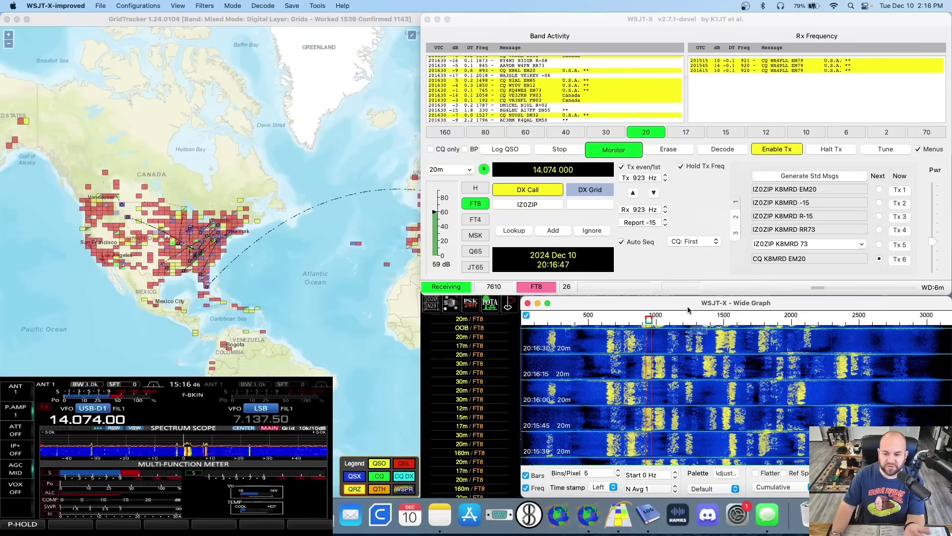
Confirm the log entry for the completed 10 m FT8 contact.
left_click(689, 213)
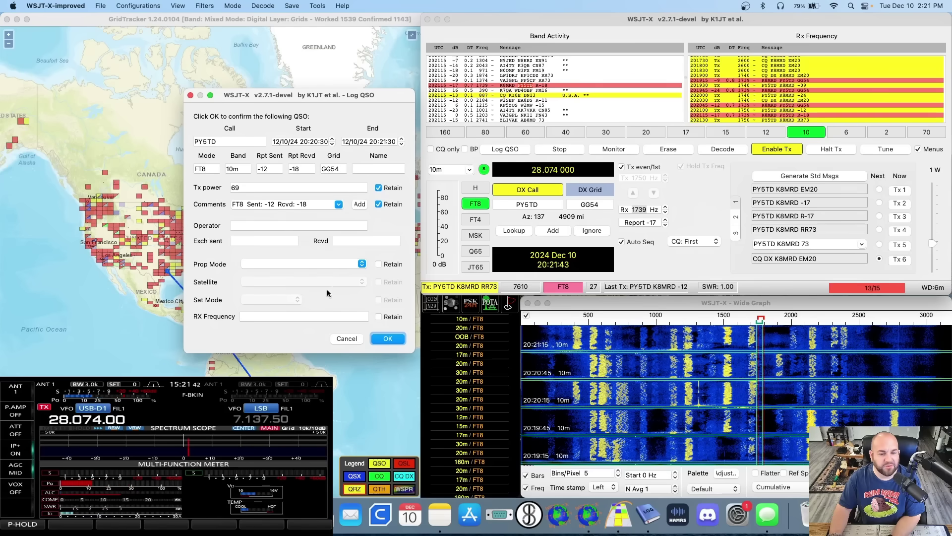
left_click(387, 338)
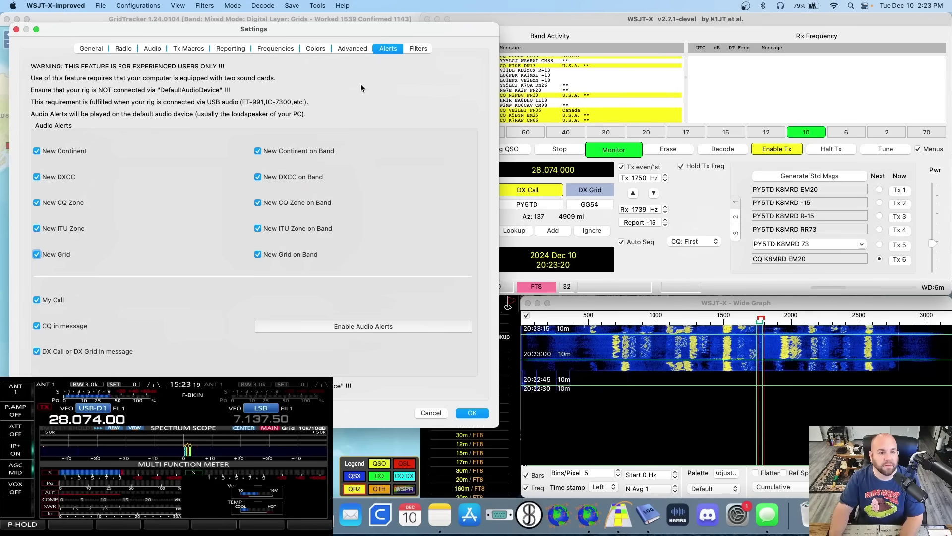
Review the blacklist, whitelist and always-pass options in the Filters settings and accept the dialog.
left_click(413, 51)
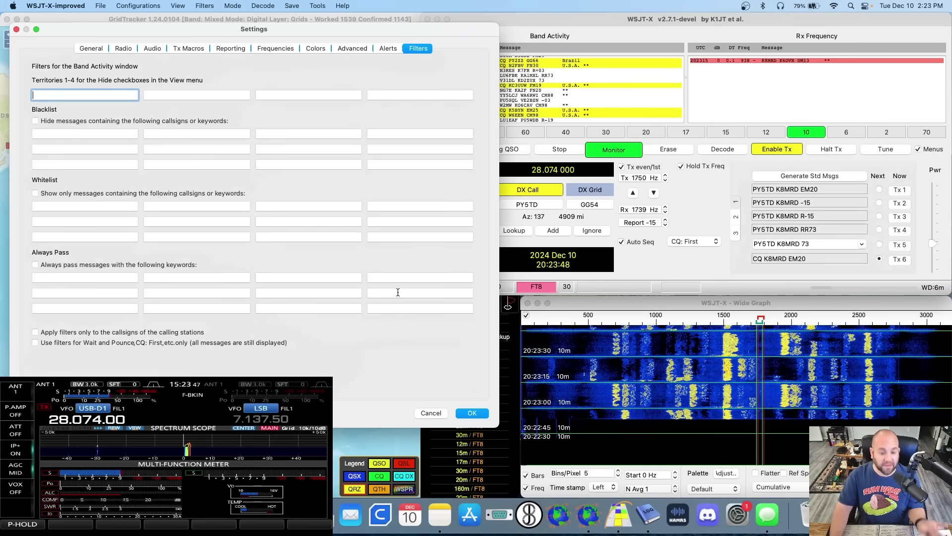
left_click(473, 413)
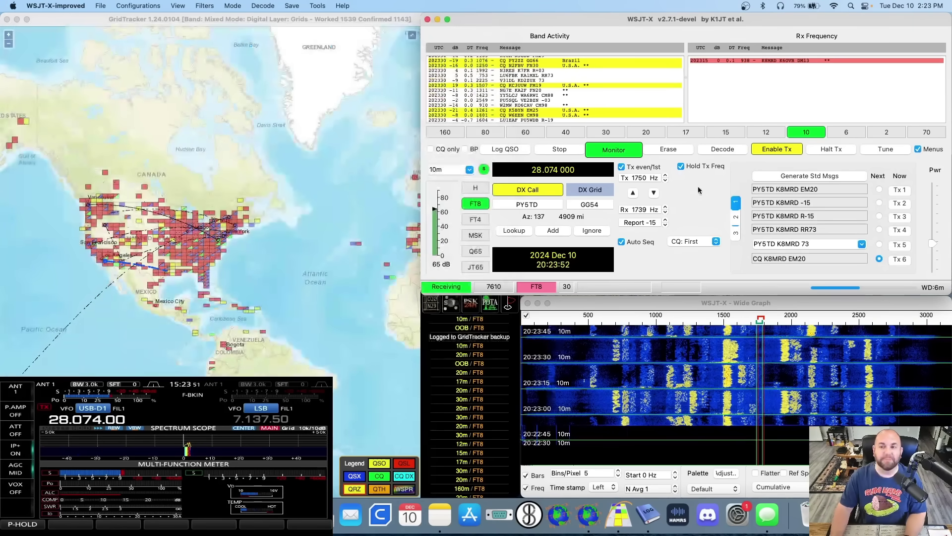